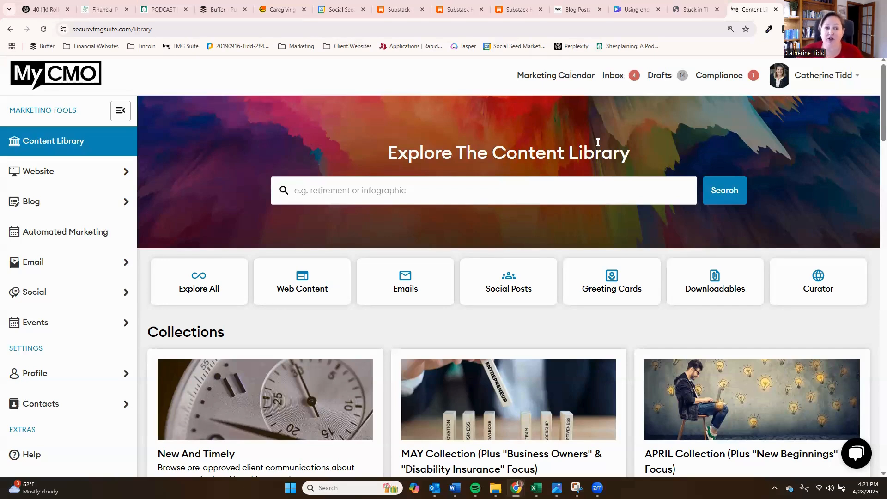
Open the saved email templates and look through the list for the Money & Menopause template
{"action": "left_click", "coordinate": [59, 261]}
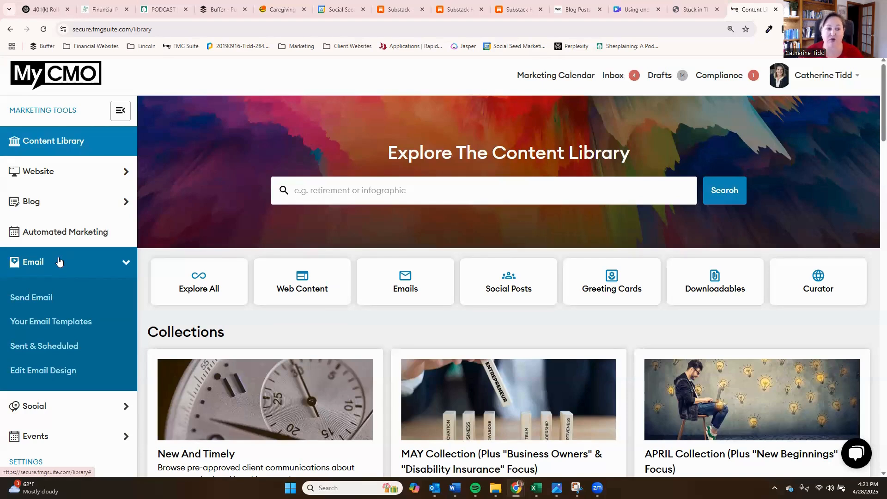
{"action": "left_click", "coordinate": [66, 322]}
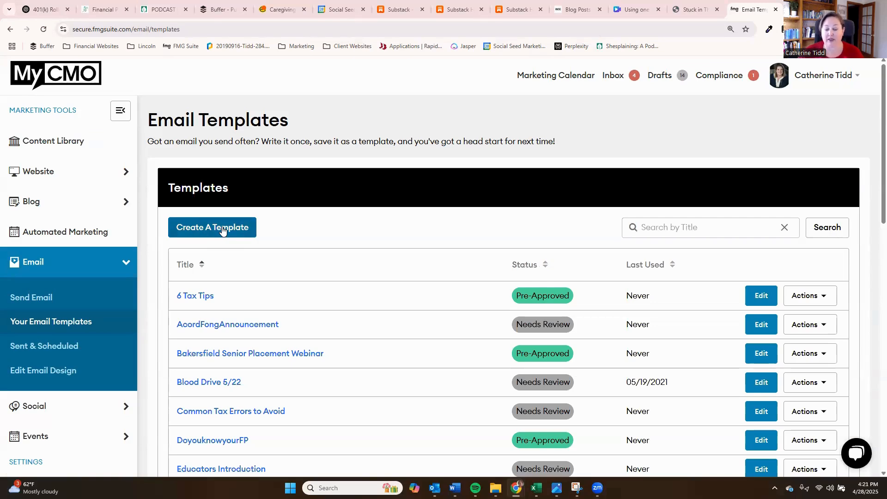
{"action": "scroll", "coordinate": [234, 230], "scroll_direction": "down", "scroll_amount": 7}
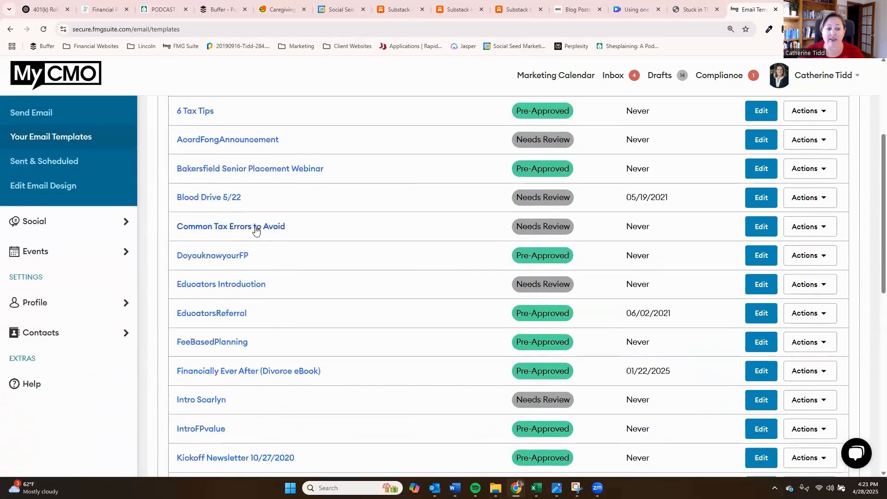
{"action": "scroll", "coordinate": [282, 307], "scroll_direction": "down", "scroll_amount": 4}
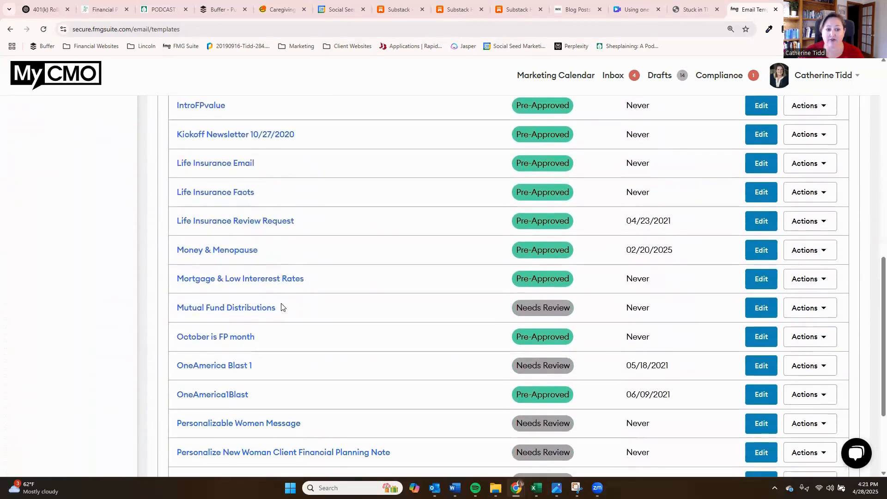
Preview the Money & Menopause email template and read through its message, appointment link and eBook download section
{"action": "left_click", "coordinate": [239, 250]}
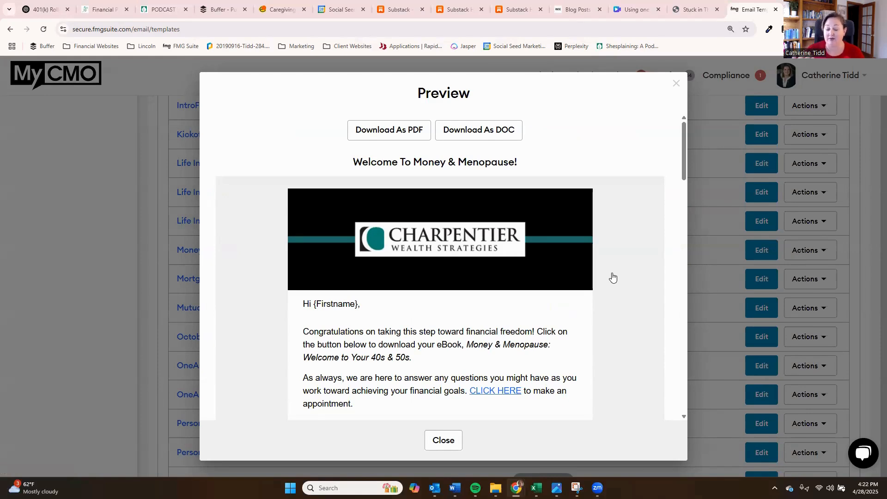
{"action": "scroll", "coordinate": [613, 277], "scroll_direction": "down", "scroll_amount": 3}
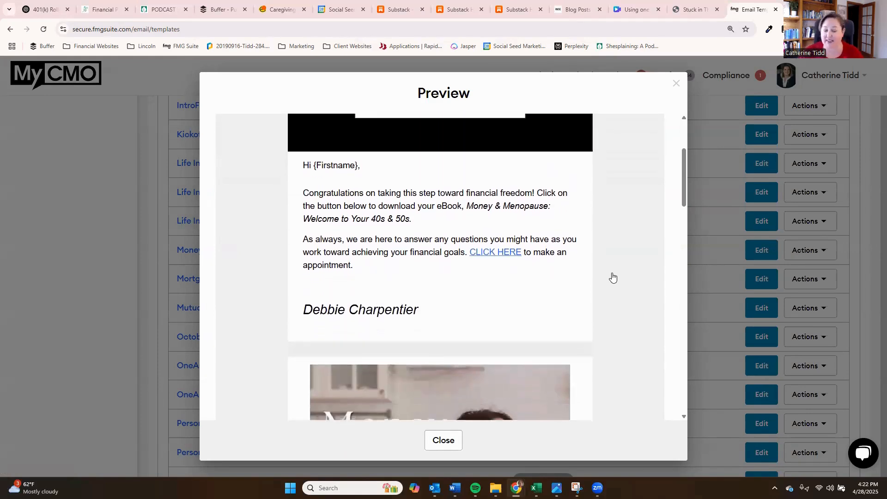
{"action": "scroll", "coordinate": [613, 277], "scroll_direction": "up", "scroll_amount": 1}
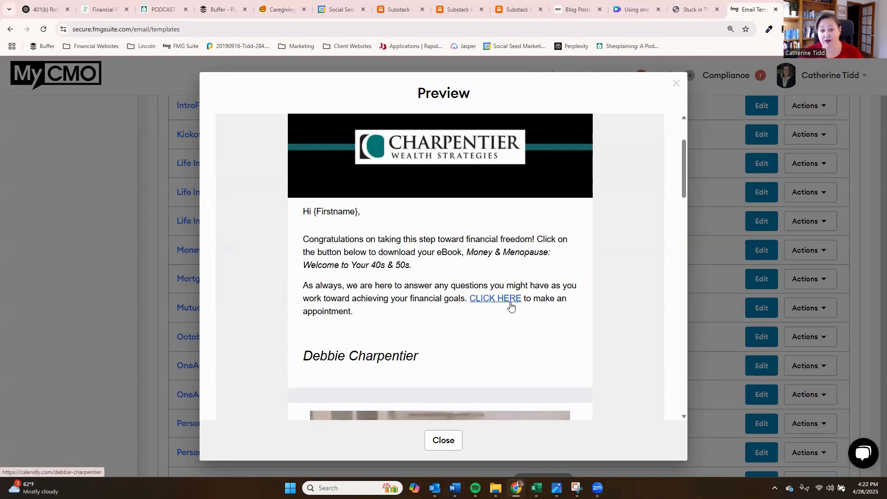
{"action": "scroll", "coordinate": [511, 305], "scroll_direction": "down", "scroll_amount": 7}
{"action": "scroll", "coordinate": [510, 302], "scroll_direction": "down", "scroll_amount": 2}
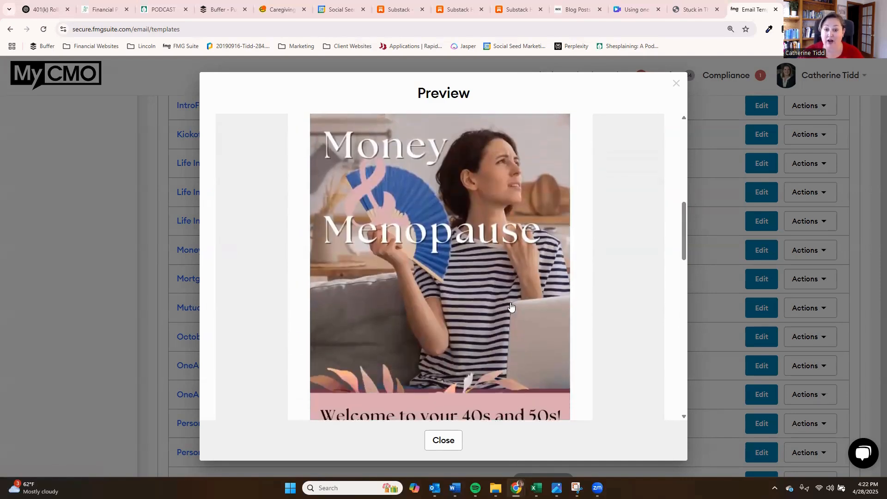
{"action": "scroll", "coordinate": [474, 295], "scroll_direction": "down", "scroll_amount": 2}
{"action": "scroll", "coordinate": [474, 296], "scroll_direction": "down", "scroll_amount": 2}
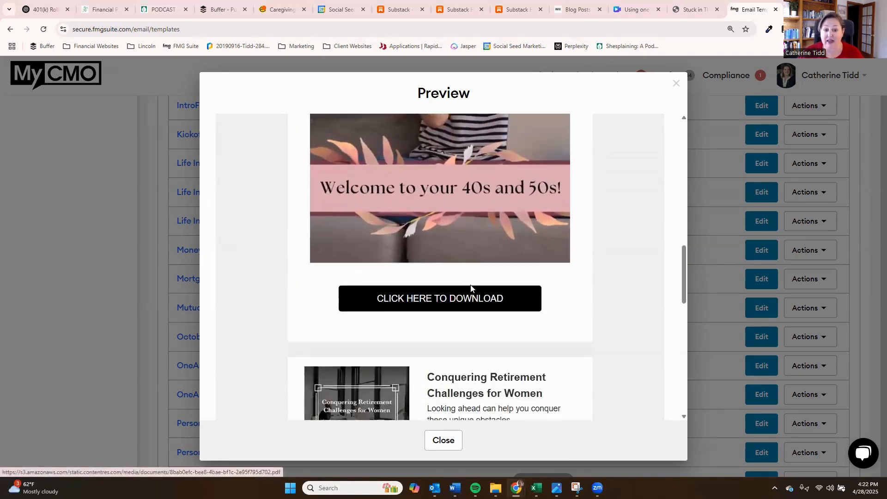
Open the eBook PDF from the template's download link, skim its first pages and return to the email templates
{"action": "left_click", "coordinate": [439, 304]}
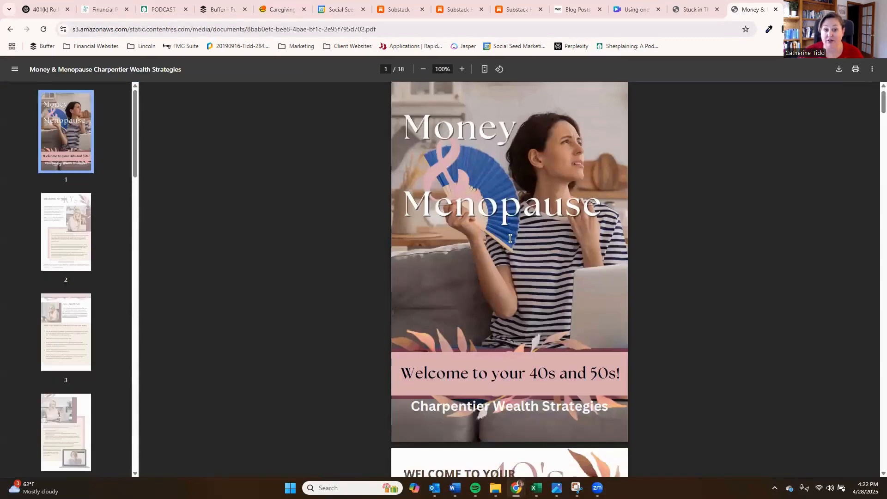
{"action": "scroll", "coordinate": [510, 238], "scroll_direction": "down", "scroll_amount": 5}
{"action": "scroll", "coordinate": [510, 238], "scroll_direction": "down", "scroll_amount": 2}
{"action": "scroll", "coordinate": [508, 253], "scroll_direction": "up", "scroll_amount": 7}
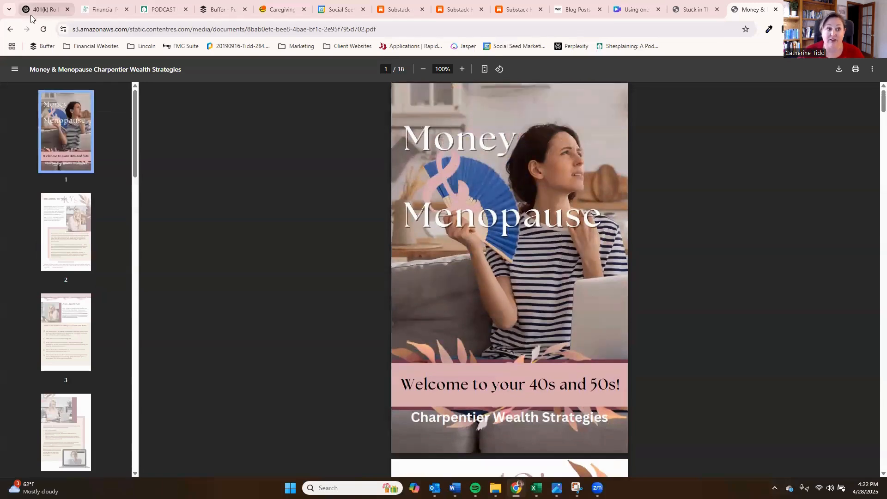
{"action": "left_click", "coordinate": [10, 30]}
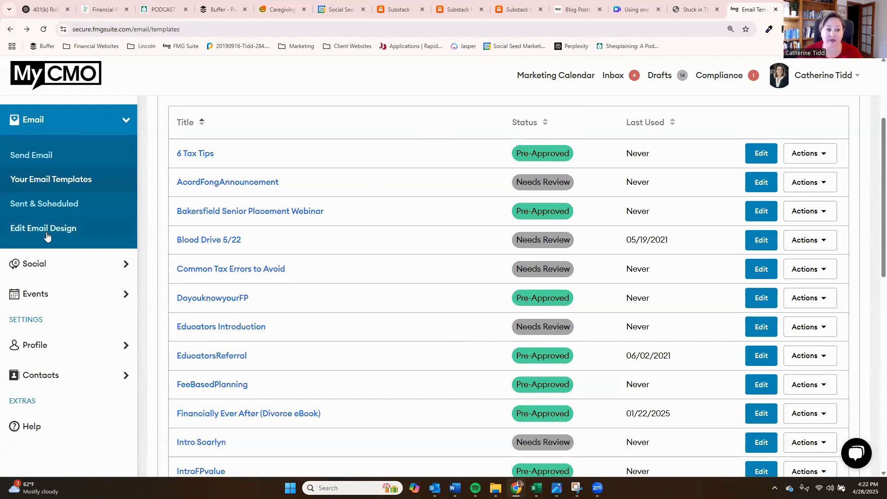
Go to the website's pages and start a new custom page
{"action": "scroll", "coordinate": [69, 227], "scroll_direction": "up", "scroll_amount": 3}
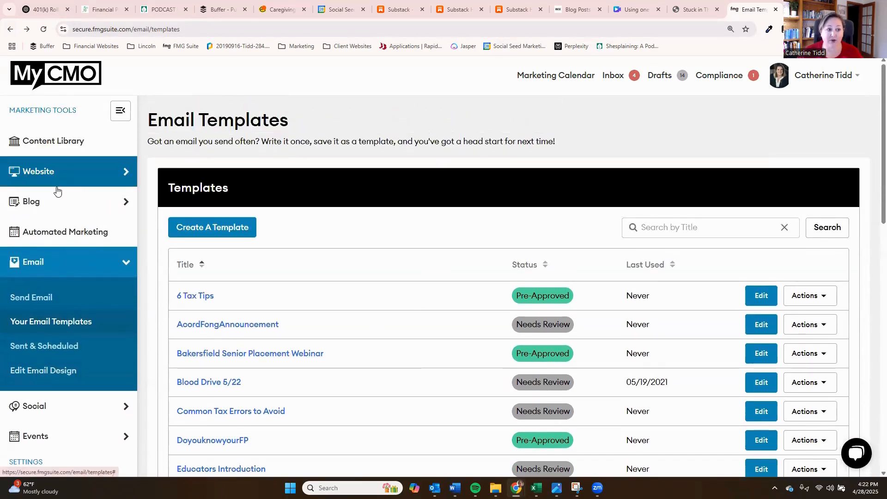
{"action": "left_click", "coordinate": [54, 180]}
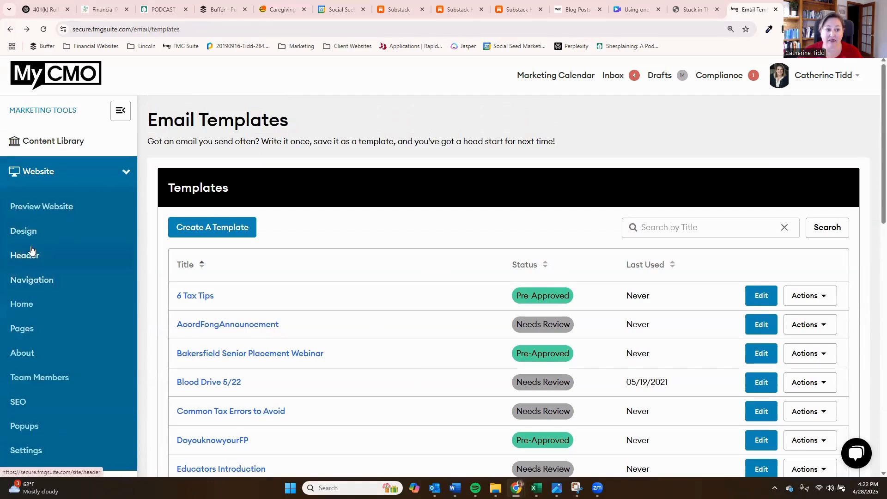
{"action": "left_click", "coordinate": [21, 331]}
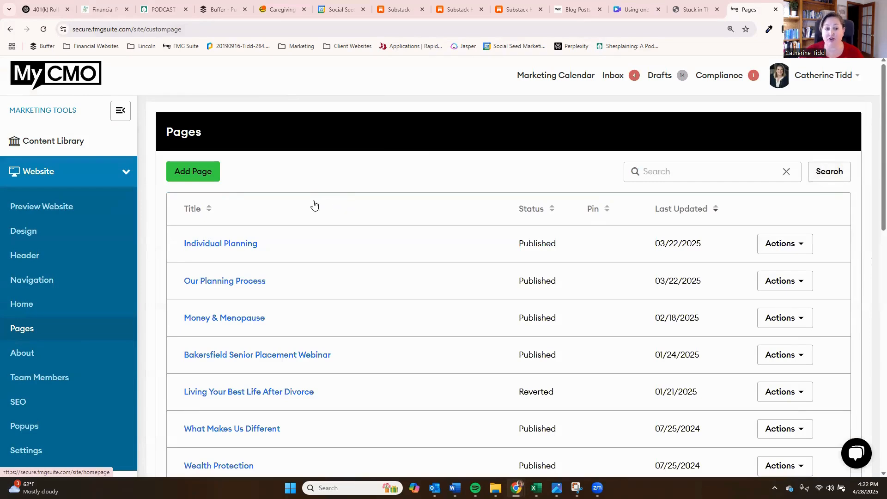
{"action": "left_click", "coordinate": [199, 170]}
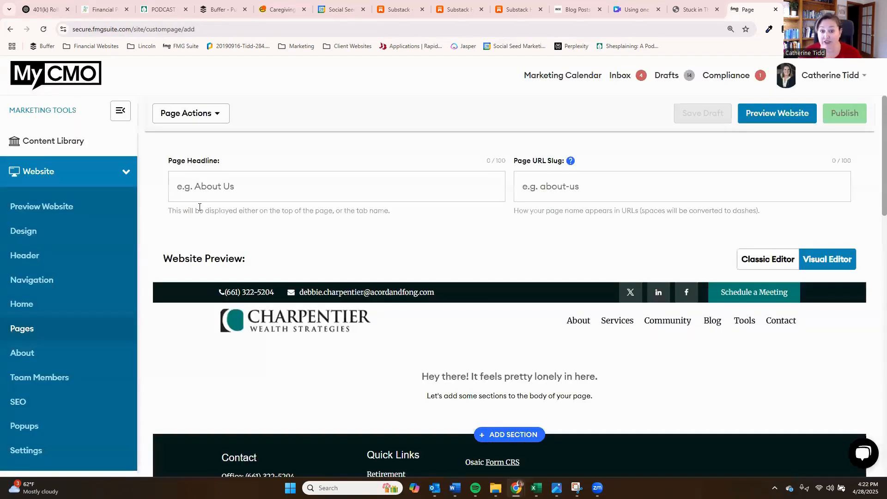
Add a Text Paragraph(s) section to the body of the new page
{"action": "left_click", "coordinate": [519, 434]}
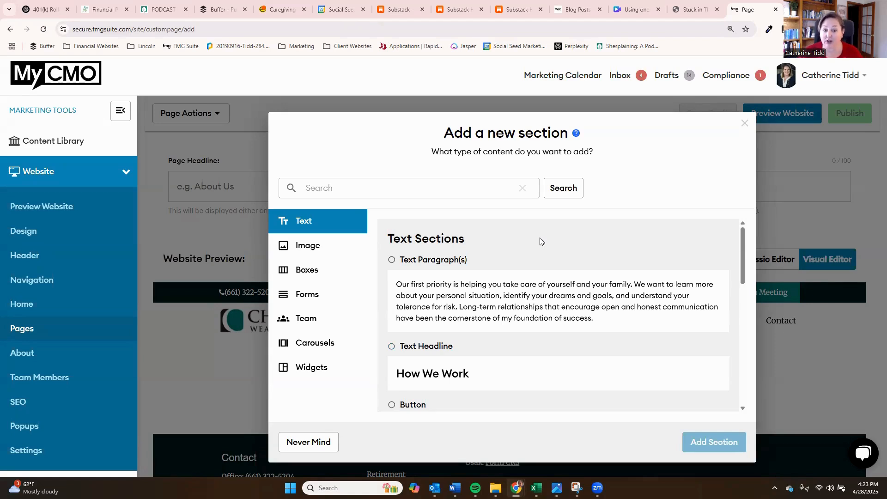
{"action": "left_click", "coordinate": [510, 284]}
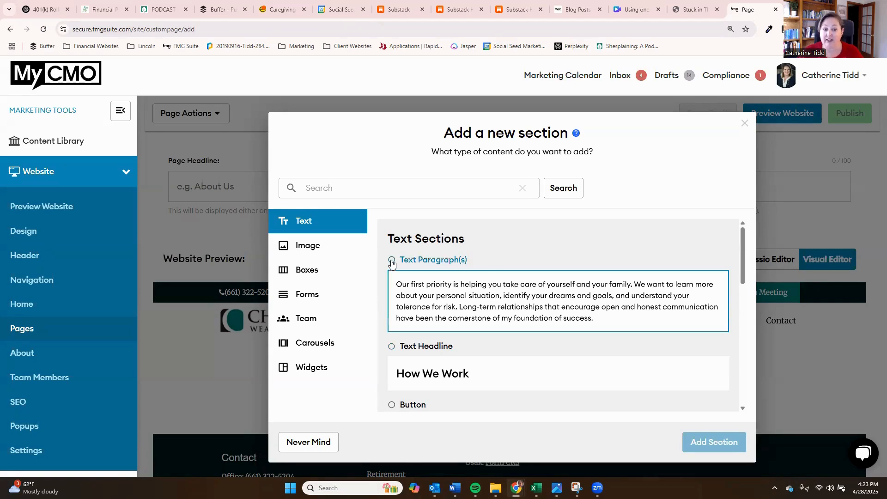
{"action": "left_click", "coordinate": [695, 442]}
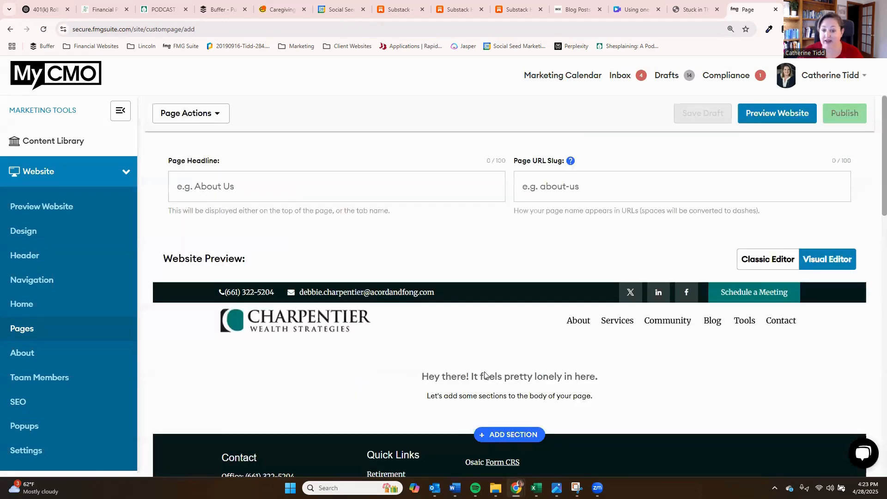
Add a Have A Question Form section below the text paragraph
{"action": "scroll", "coordinate": [543, 321], "scroll_direction": "down", "scroll_amount": 4}
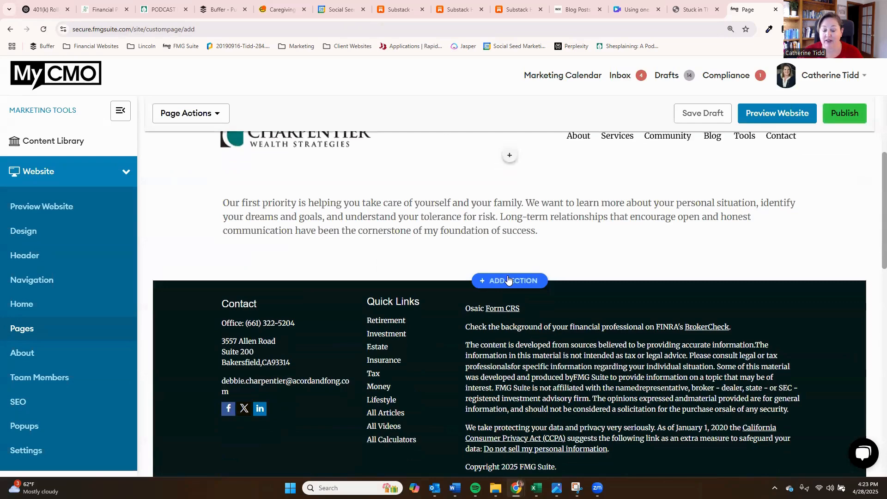
{"action": "left_click", "coordinate": [508, 281]}
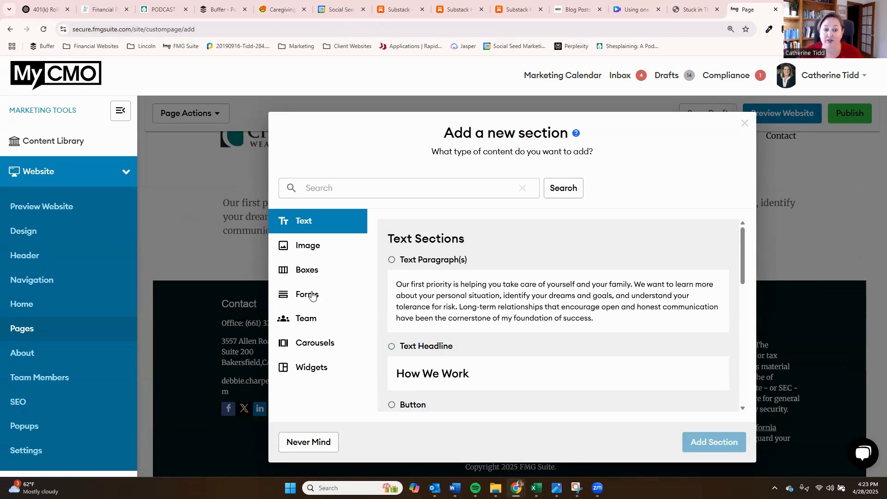
{"action": "left_click", "coordinate": [313, 296]}
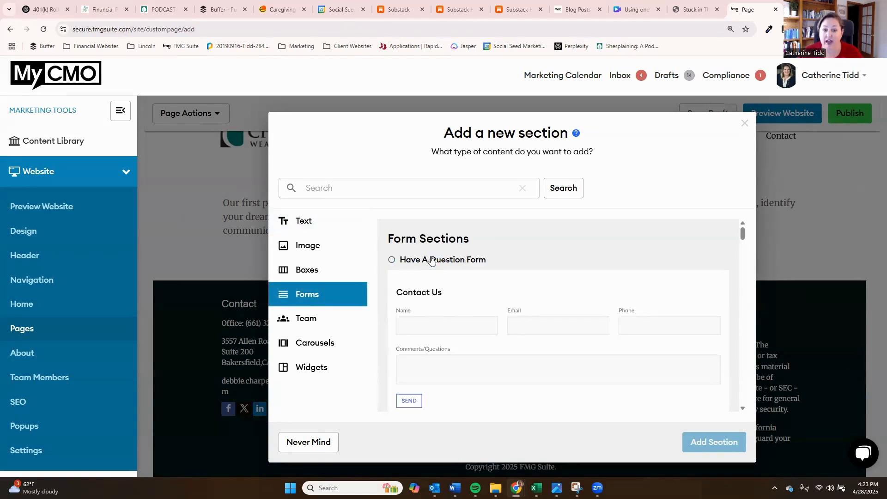
{"action": "left_click", "coordinate": [392, 263]}
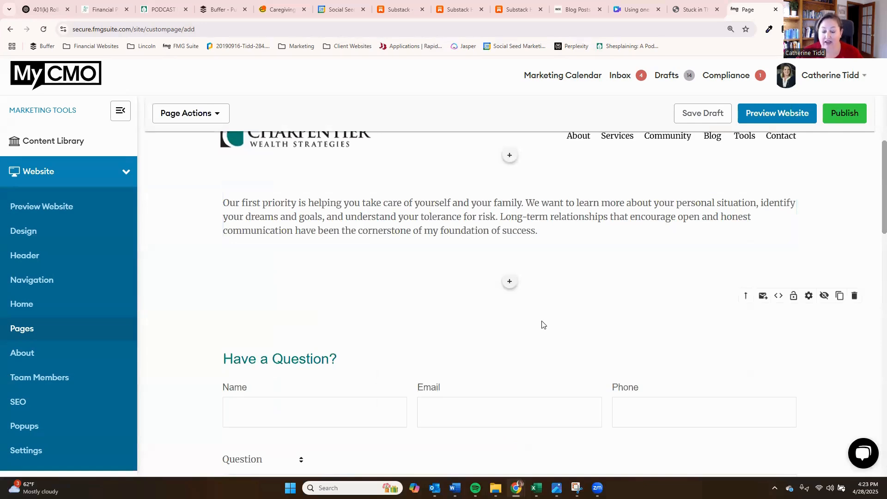
Assign the pre-approved Money & Menopause template as the form's follow-up email
{"action": "scroll", "coordinate": [560, 345], "scroll_direction": "down", "scroll_amount": 1}
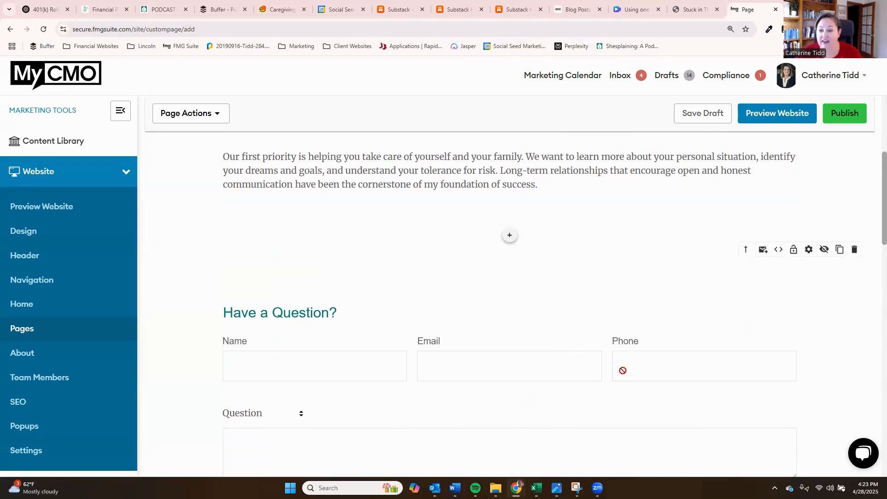
{"action": "left_click", "coordinate": [763, 250]}
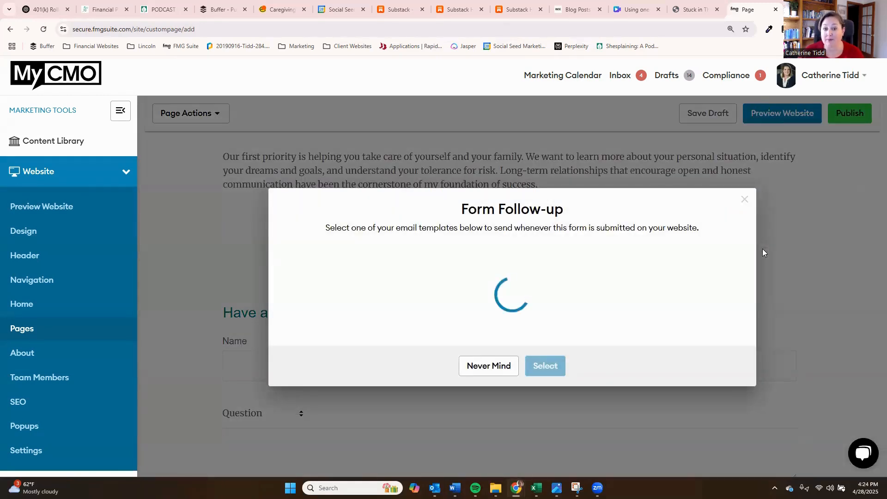
{"action": "scroll", "coordinate": [464, 218], "scroll_direction": "down", "scroll_amount": 5}
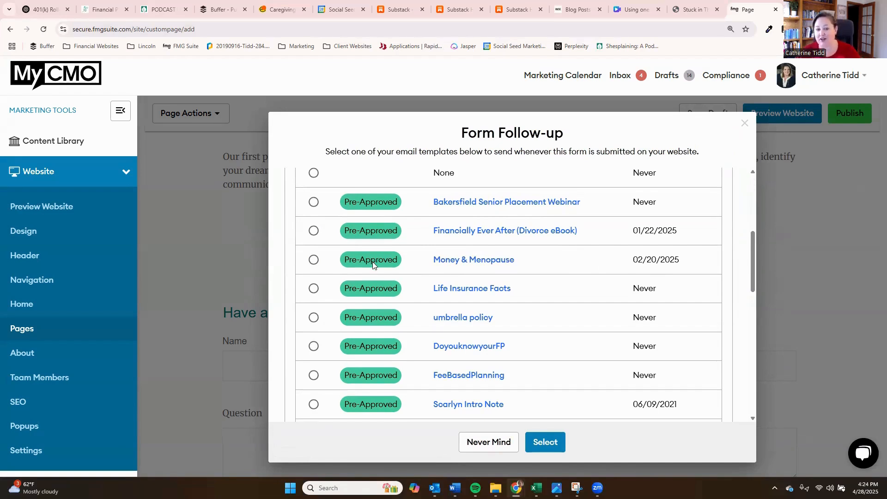
{"action": "left_click", "coordinate": [314, 261]}
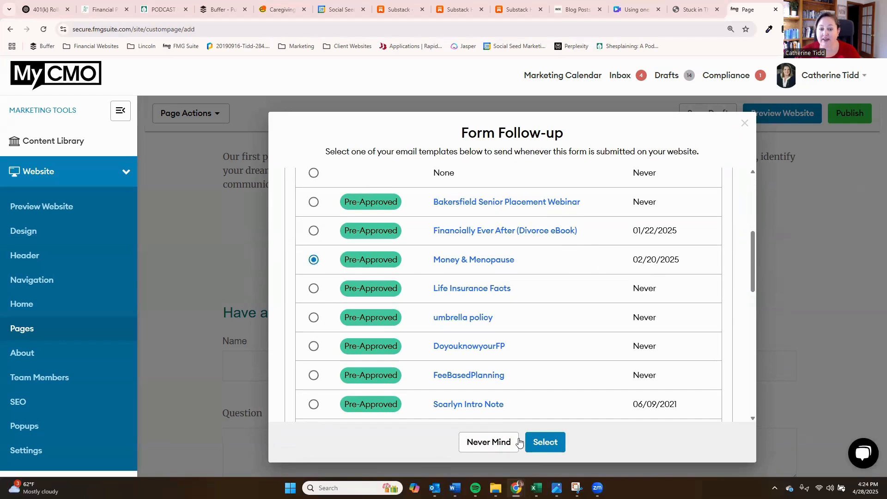
{"action": "left_click", "coordinate": [542, 447]}
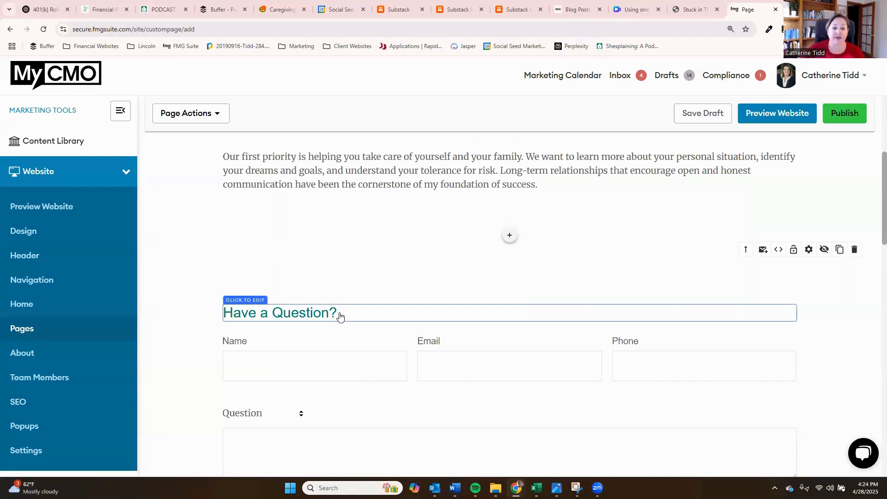
Replace the form's headline with "Download our free ebook!"
{"action": "left_click_drag", "start_coordinate": [339, 316], "coordinate": [213, 314]}
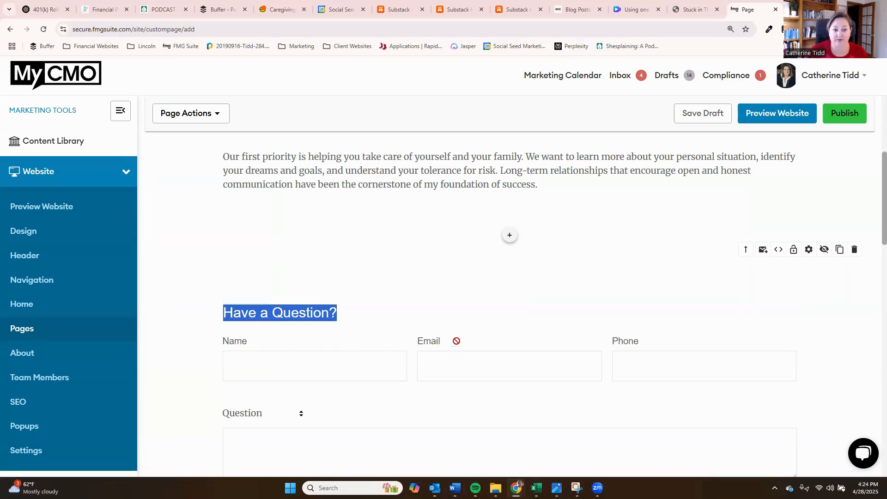
{"action": "left_click", "coordinate": [362, 317]}
{"action": "triple_click", "coordinate": [362, 317]}
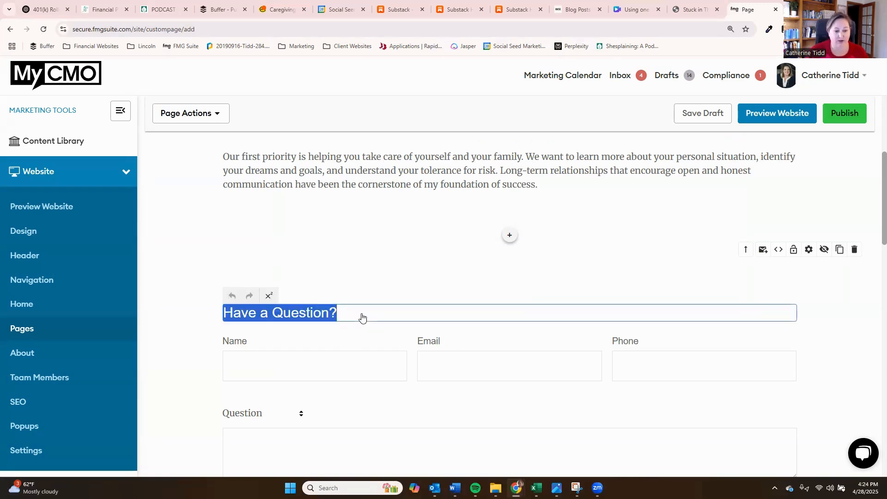
{"action": "type", "text": "Download o"}
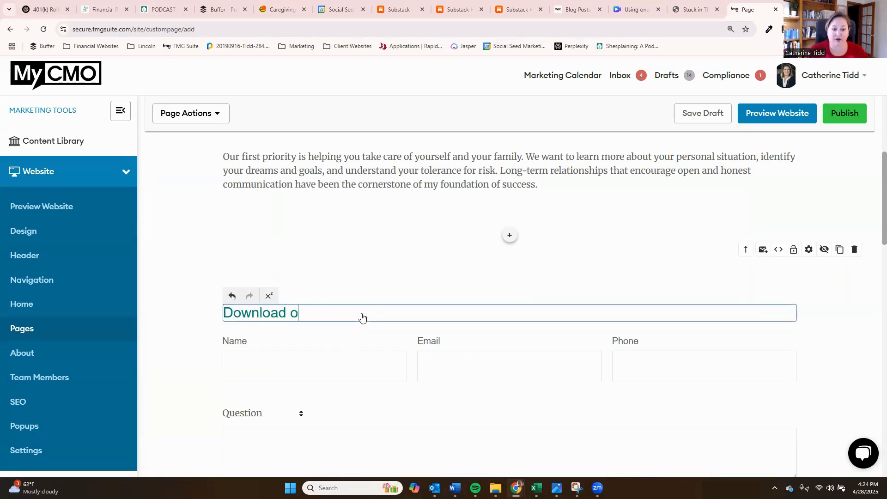
{"action": "type", "text": "ur free ebook!"}
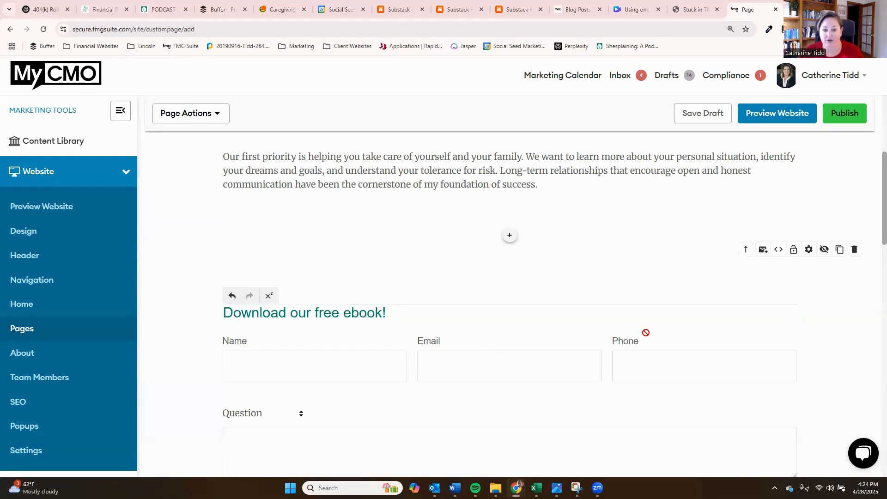
Hide the phone and question fields in the ebook download form, keeping the headline and email field shown
{"action": "scroll", "coordinate": [727, 283], "scroll_direction": "down", "scroll_amount": 2}
{"action": "left_click", "coordinate": [823, 157]}
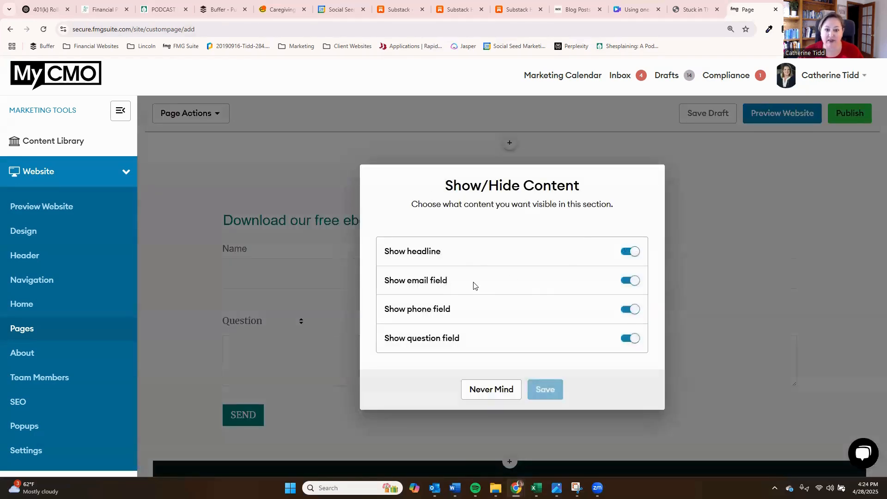
{"action": "left_click", "coordinate": [614, 312]}
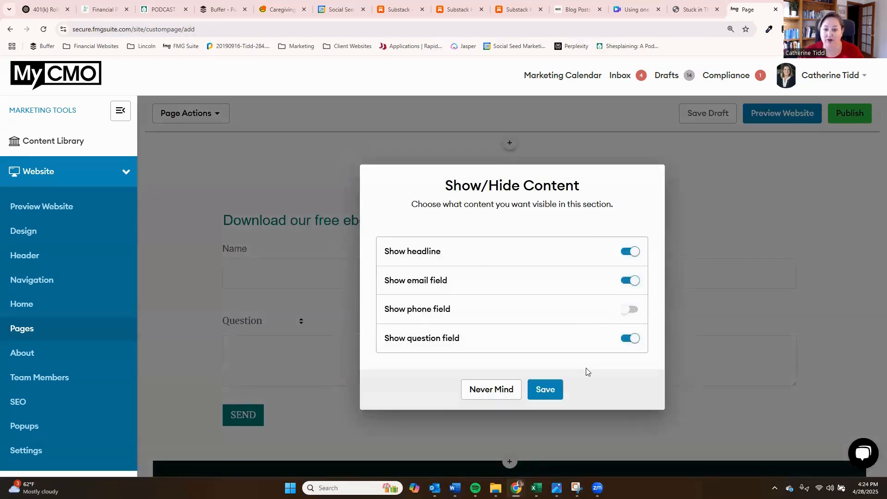
{"action": "left_click", "coordinate": [628, 339]}
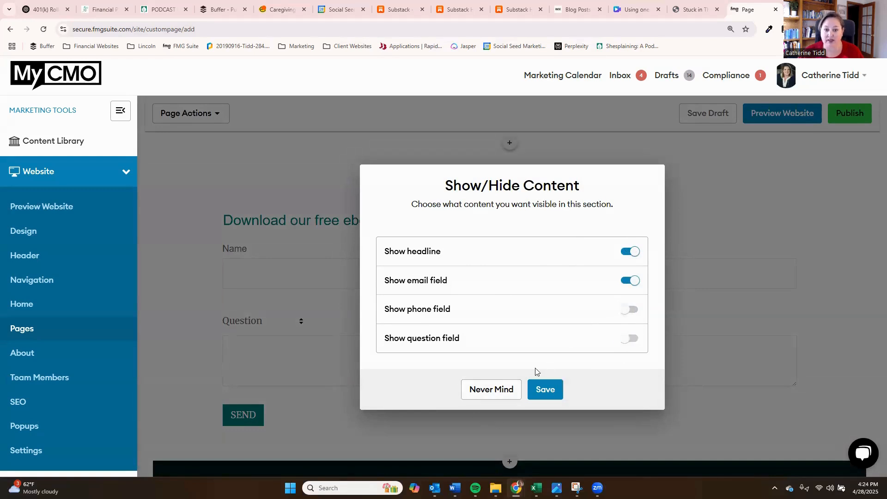
{"action": "left_click", "coordinate": [544, 390]}
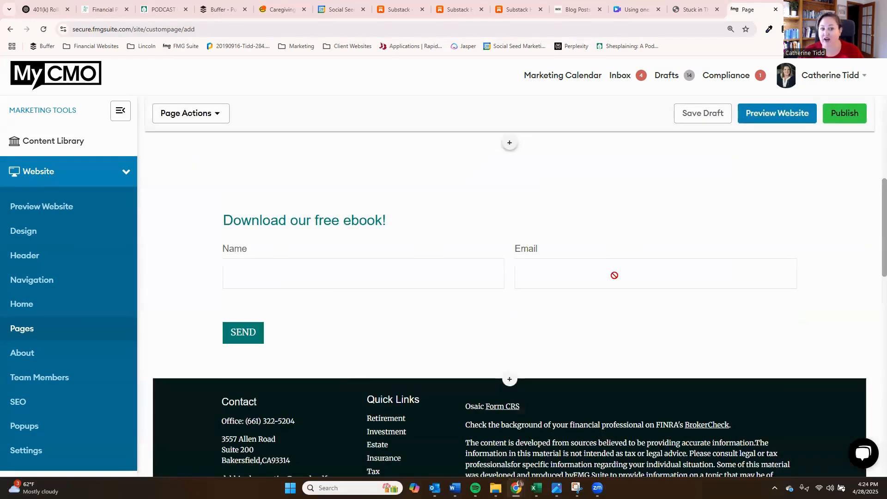
Replace the text on the form's submit button with "CLICK HERE TO DOWNLOAD"
{"action": "scroll", "coordinate": [584, 301], "scroll_direction": "up", "scroll_amount": 1}
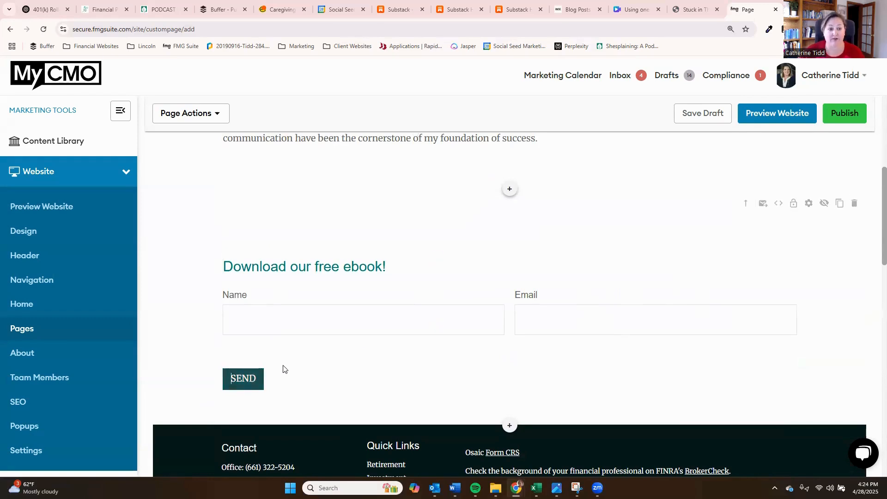
{"action": "left_click_drag", "start_coordinate": [258, 379], "coordinate": [231, 377]}
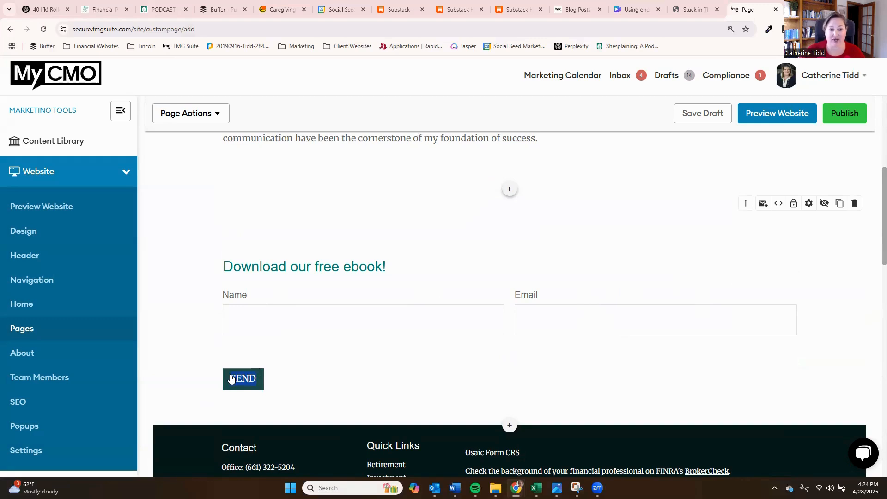
{"action": "type", "text": "CLICK "}
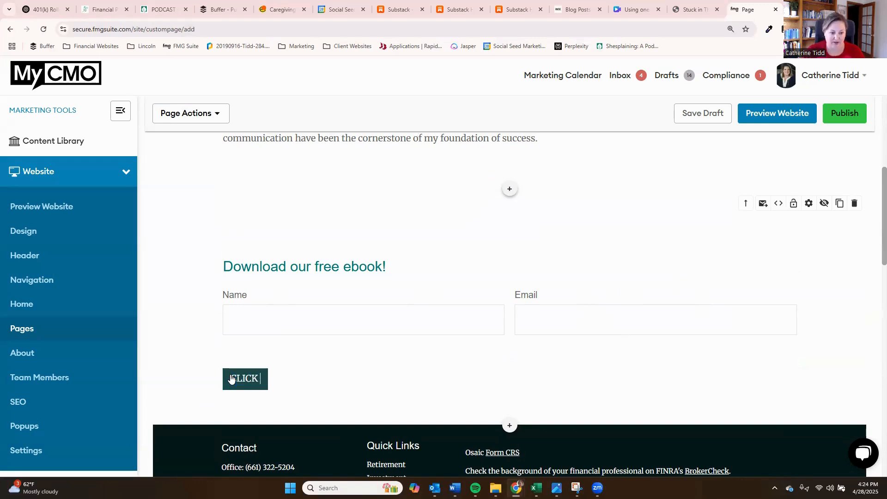
{"action": "type", "text": "HERE TO DO"}
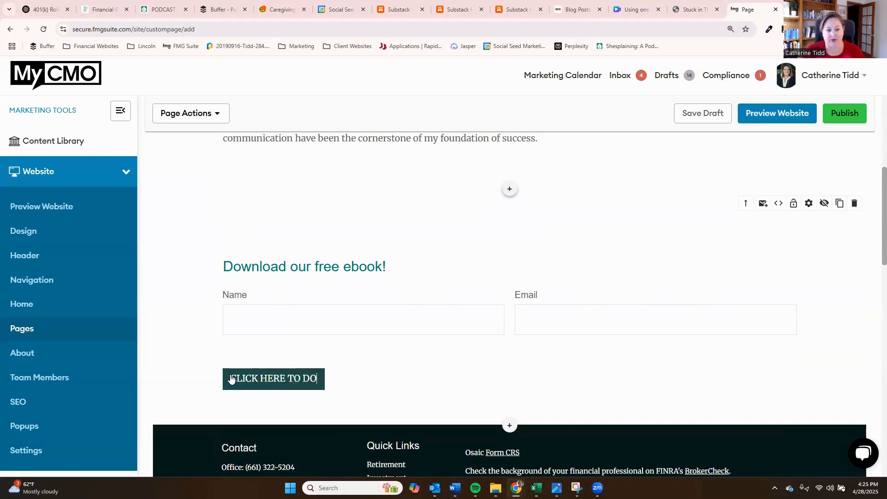
{"action": "type", "text": "WL"}
{"action": "key", "text": "BackSpace"}
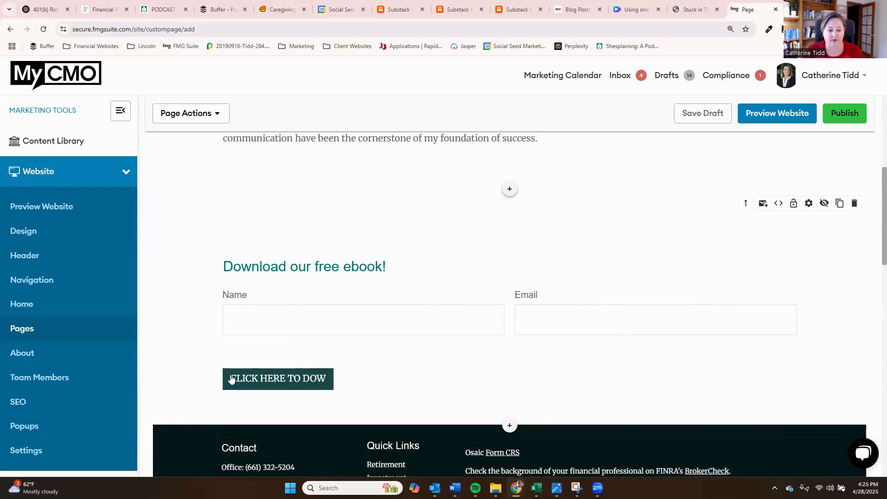
{"action": "type", "text": "NLOAD"}
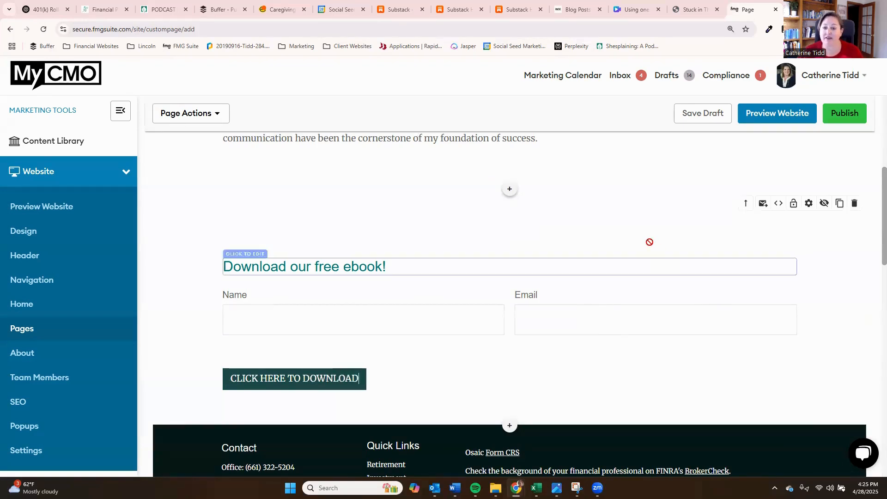
{"action": "scroll", "coordinate": [531, 161], "scroll_direction": "up", "scroll_amount": 2}
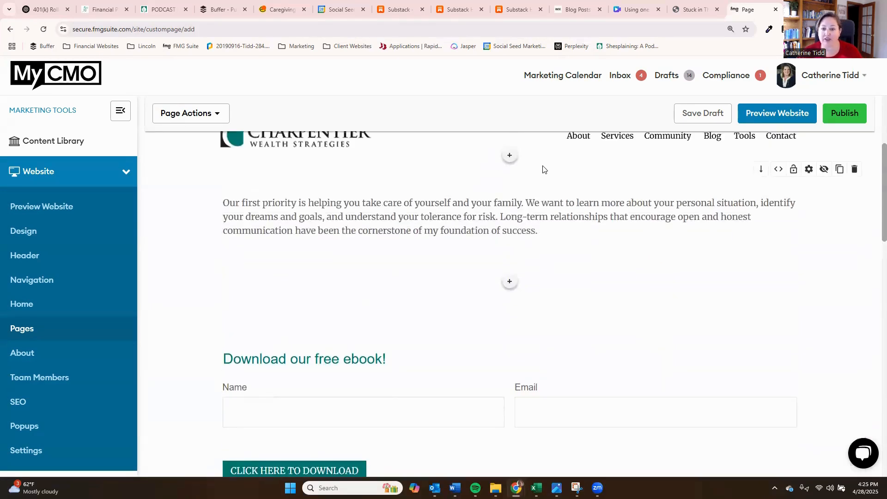
{"action": "left_click", "coordinate": [563, 236]}
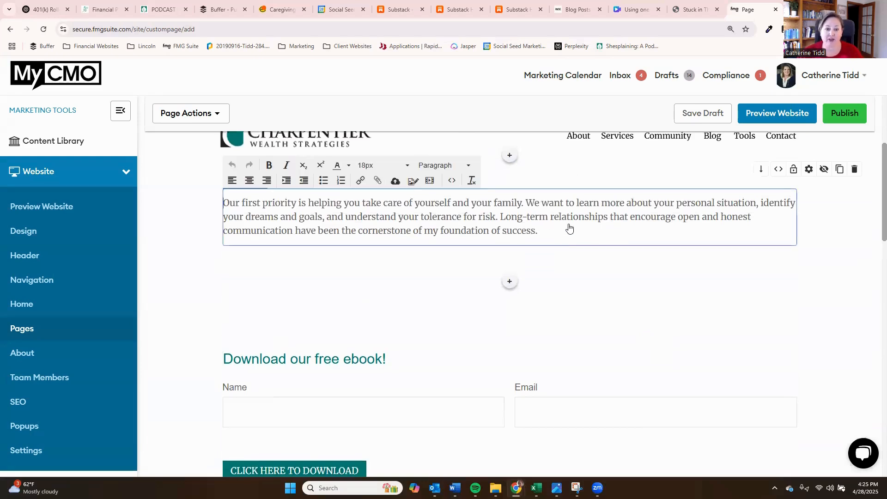
{"action": "left_click_drag", "start_coordinate": [566, 217], "coordinate": [308, 204]}
{"action": "left_click", "coordinate": [373, 230]}
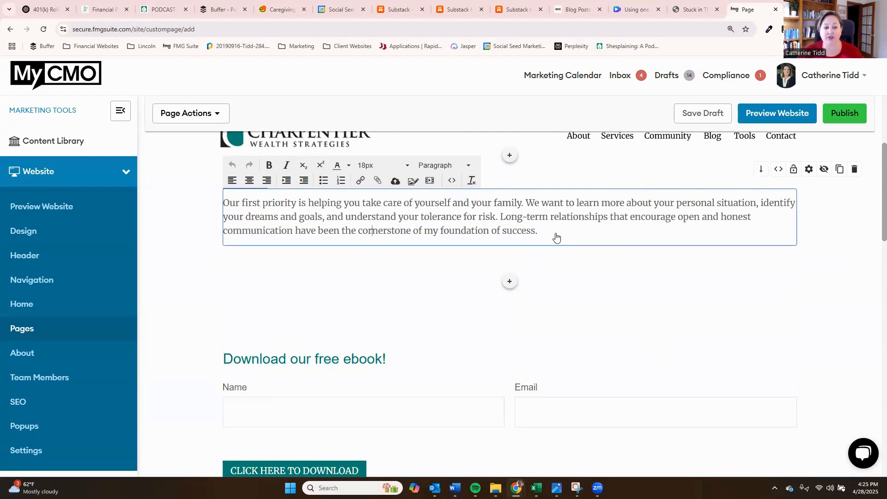
{"action": "scroll", "coordinate": [553, 263], "scroll_direction": "down", "scroll_amount": 2}
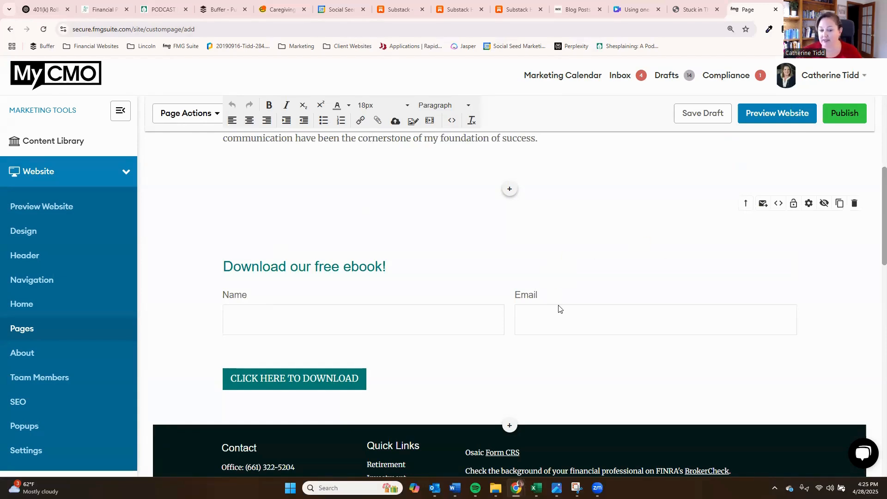
{"action": "left_click_drag", "start_coordinate": [349, 380], "coordinate": [652, 277]}
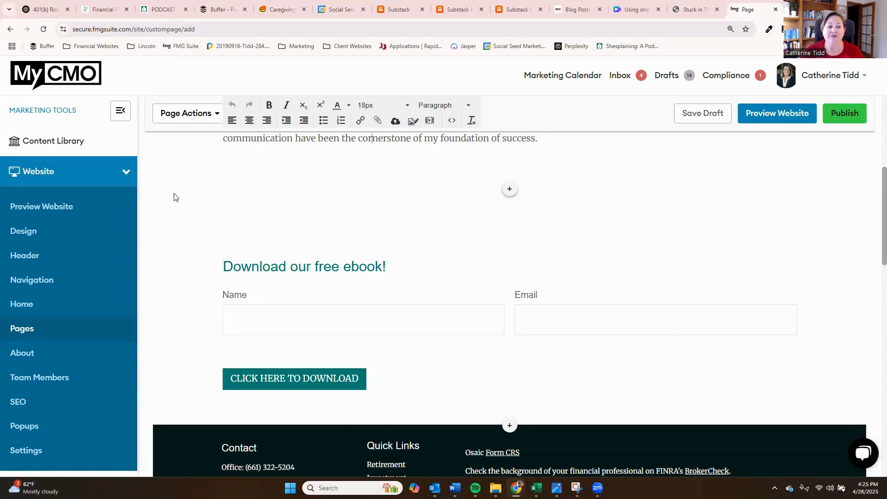
{"action": "scroll", "coordinate": [168, 210], "scroll_direction": "up", "scroll_amount": 2}
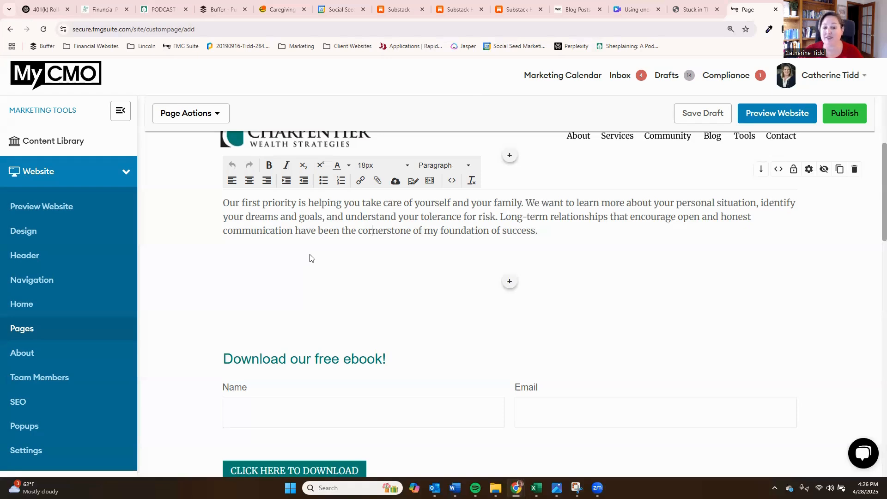
Leave the page editor without saving and open the Emails category of the Content Library
{"action": "scroll", "coordinate": [101, 316], "scroll_direction": "down", "scroll_amount": 1}
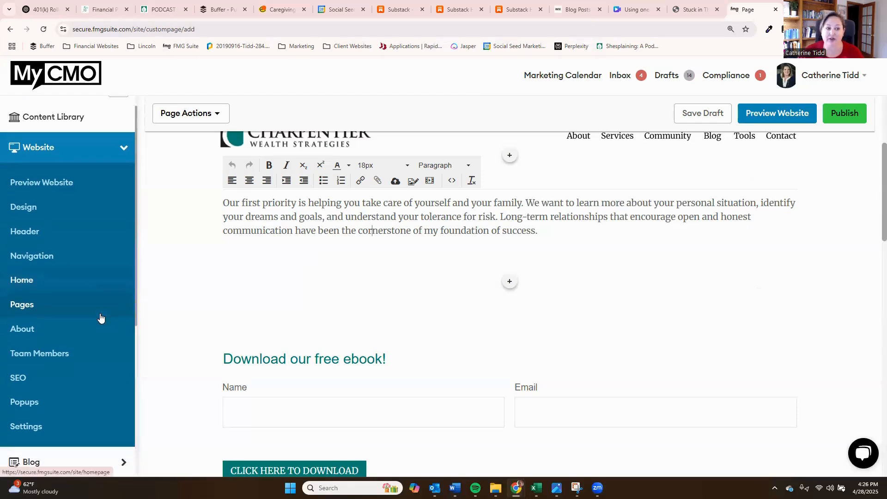
{"action": "scroll", "coordinate": [100, 317], "scroll_direction": "down", "scroll_amount": 5}
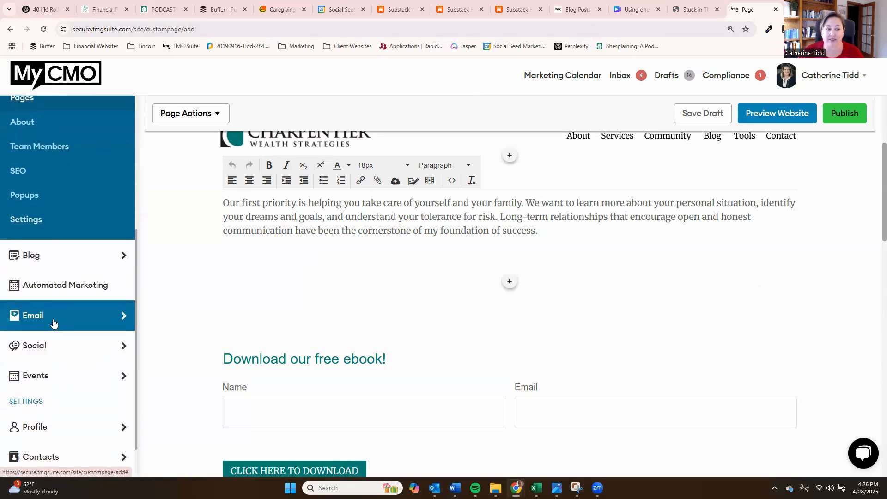
{"action": "scroll", "coordinate": [53, 322], "scroll_direction": "up", "scroll_amount": 2}
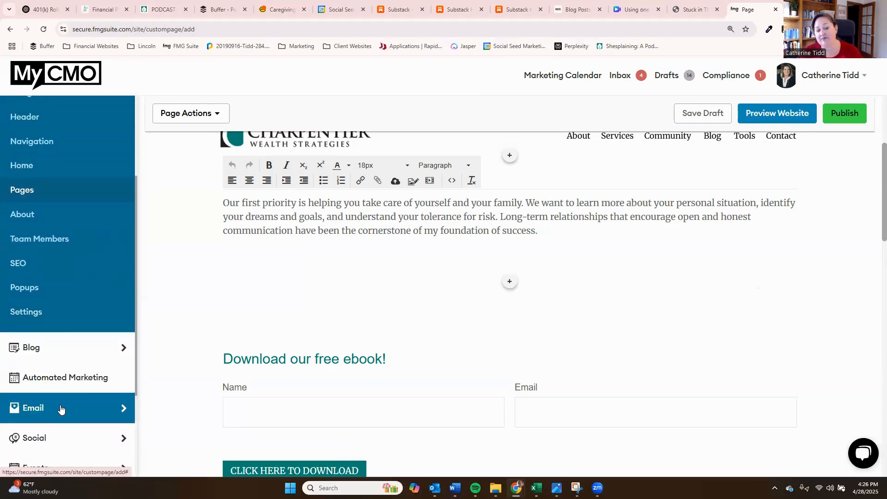
{"action": "scroll", "coordinate": [60, 409], "scroll_direction": "up", "scroll_amount": 3}
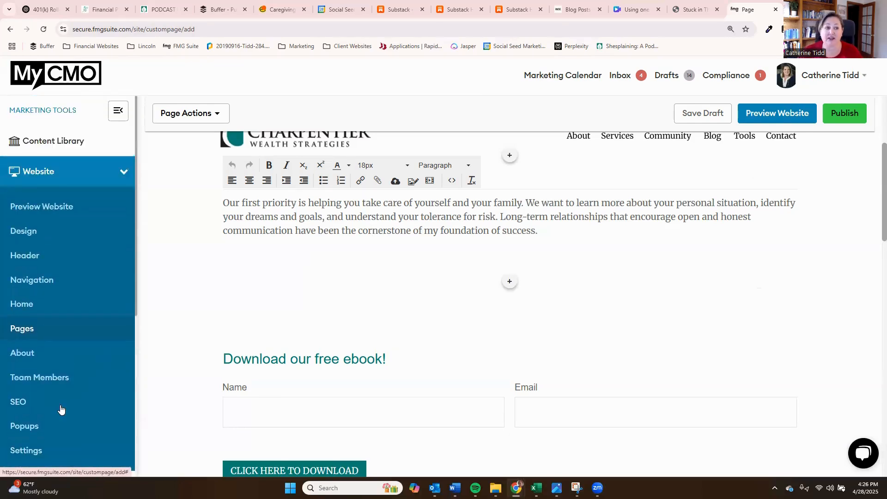
{"action": "left_click", "coordinate": [50, 146]}
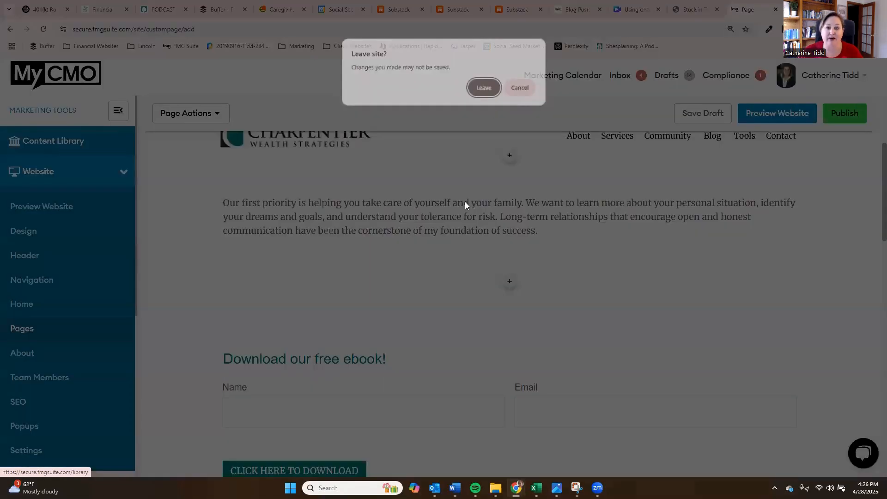
{"action": "left_click", "coordinate": [483, 87]}
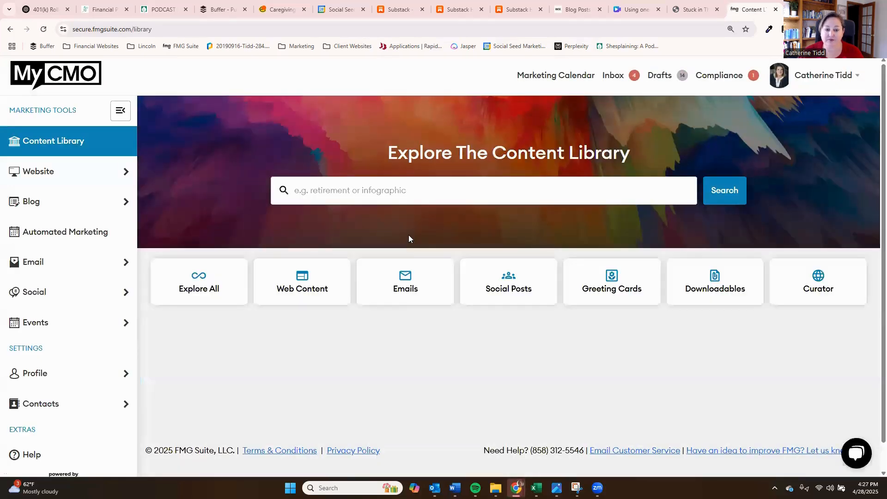
{"action": "left_click", "coordinate": [403, 287]}
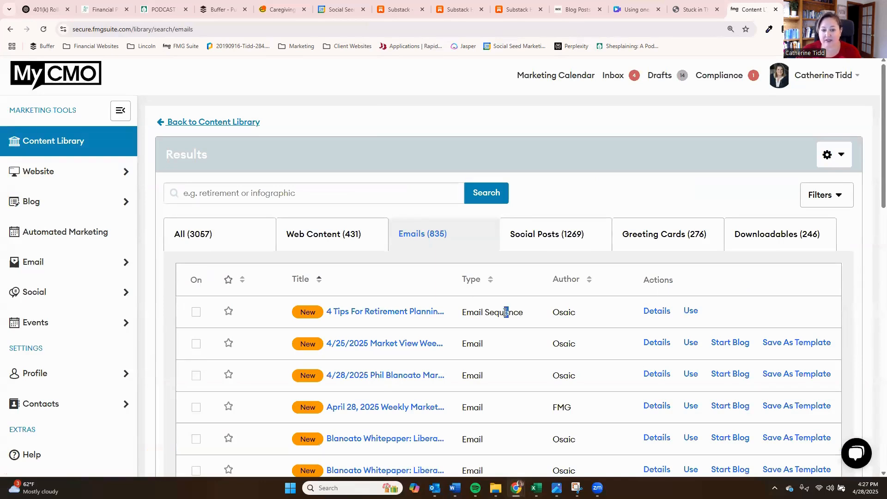
Sort the library's emails by type in descending order so the email sequences are listed first
{"action": "left_click_drag", "start_coordinate": [508, 312], "coordinate": [480, 326]}
{"action": "left_click", "coordinate": [415, 312]}
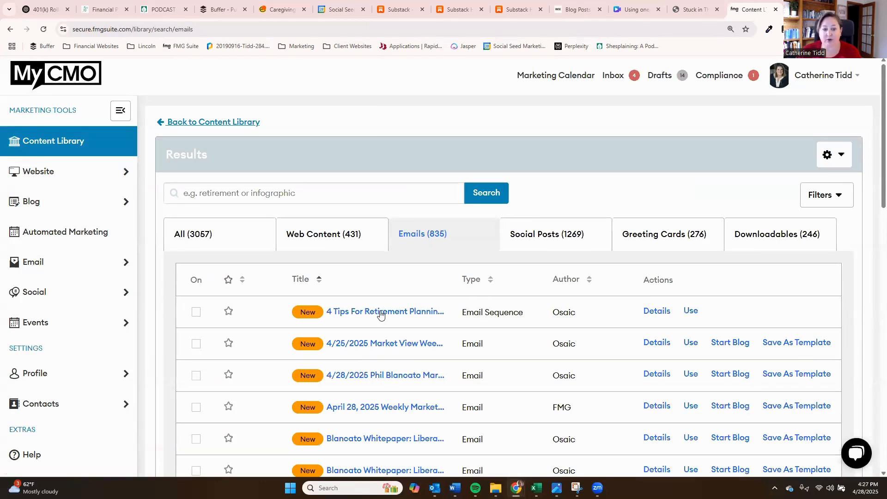
{"action": "left_click", "coordinate": [491, 282]}
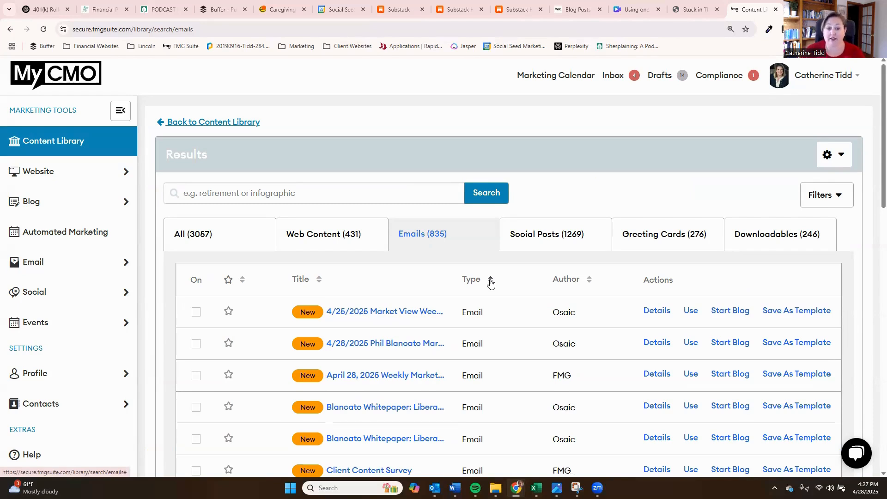
{"action": "left_click", "coordinate": [491, 280]}
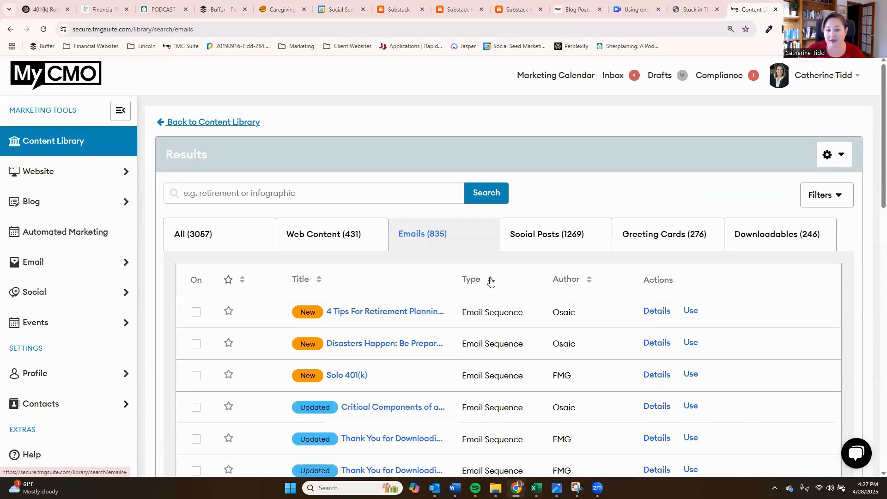
Open the preview of the [Create Your Own Email Sequence] template from the list of email sequences
{"action": "scroll", "coordinate": [491, 336], "scroll_direction": "down", "scroll_amount": 2}
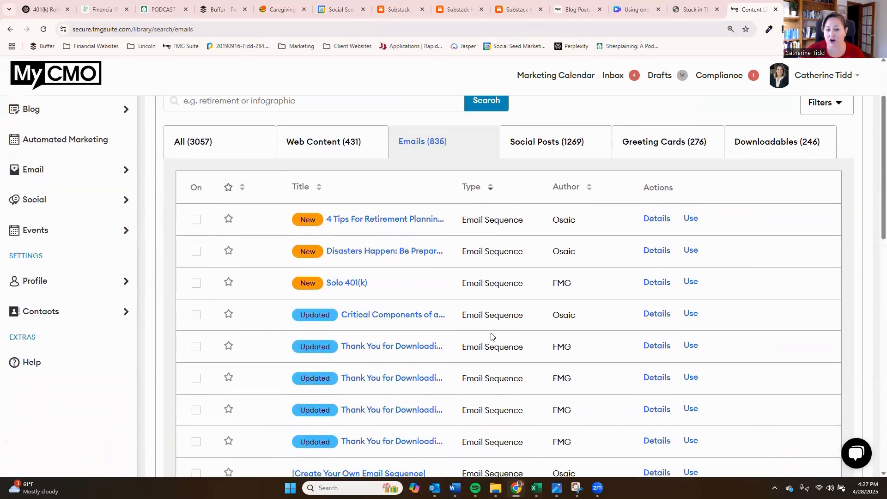
{"action": "scroll", "coordinate": [492, 337], "scroll_direction": "down", "scroll_amount": 1}
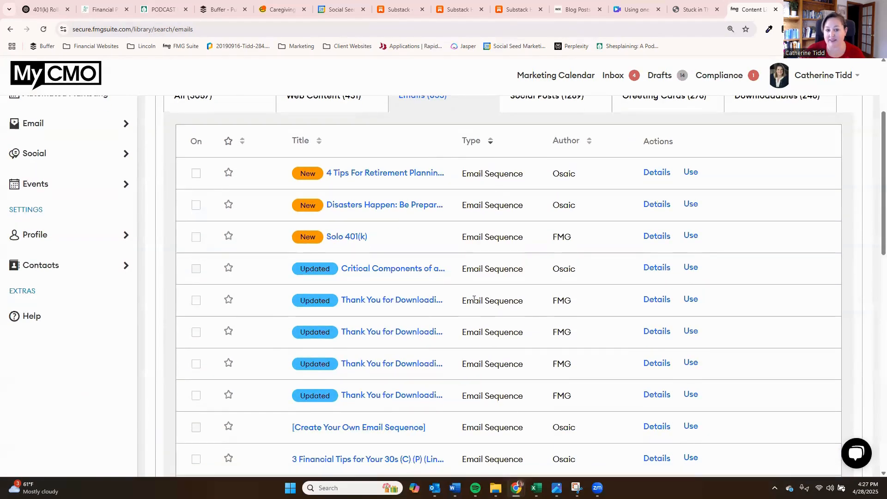
{"action": "scroll", "coordinate": [474, 324], "scroll_direction": "down", "scroll_amount": 3}
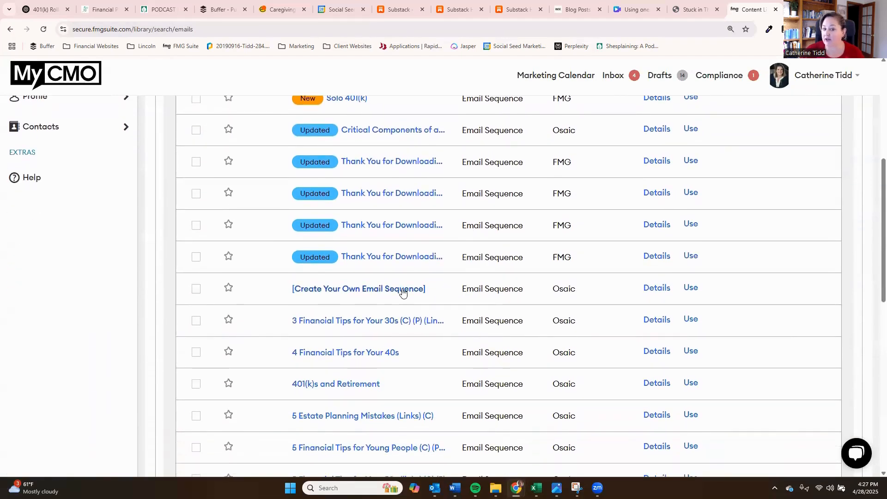
{"action": "left_click", "coordinate": [403, 292]}
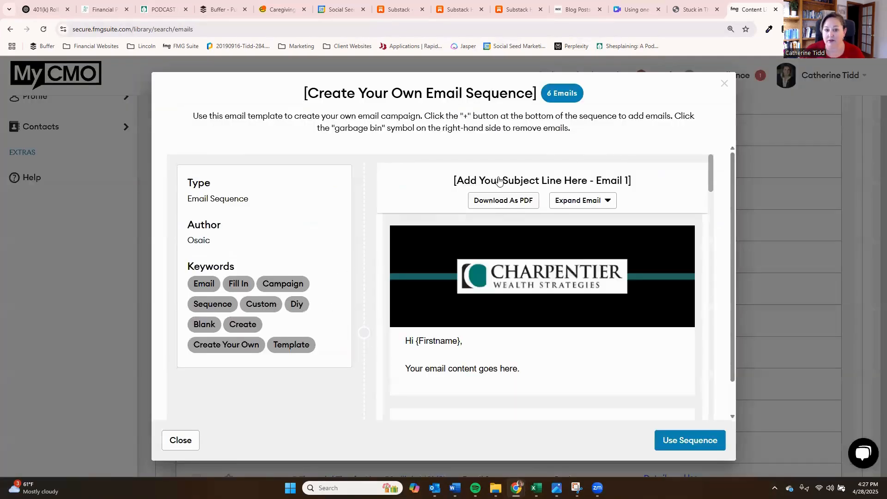
Review the template's emails and the delay between them, and start using this sequence
{"action": "scroll", "coordinate": [558, 247], "scroll_direction": "down", "scroll_amount": 2}
{"action": "scroll", "coordinate": [558, 247], "scroll_direction": "up", "scroll_amount": 2}
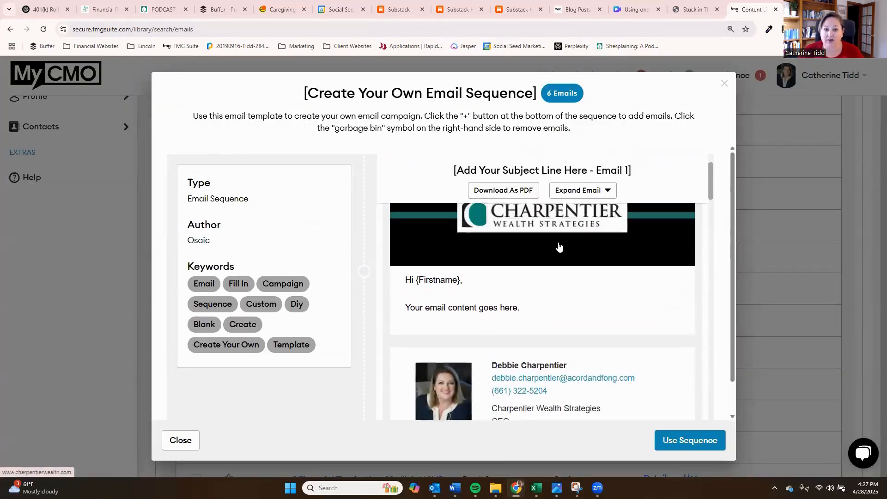
{"action": "scroll", "coordinate": [588, 282], "scroll_direction": "down", "scroll_amount": 3}
{"action": "scroll", "coordinate": [588, 283], "scroll_direction": "down", "scroll_amount": 3}
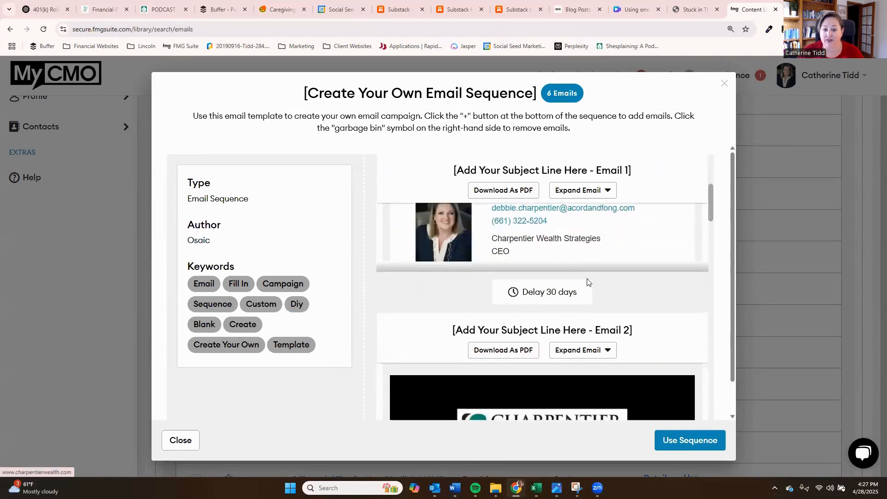
{"action": "scroll", "coordinate": [587, 283], "scroll_direction": "up", "scroll_amount": 5}
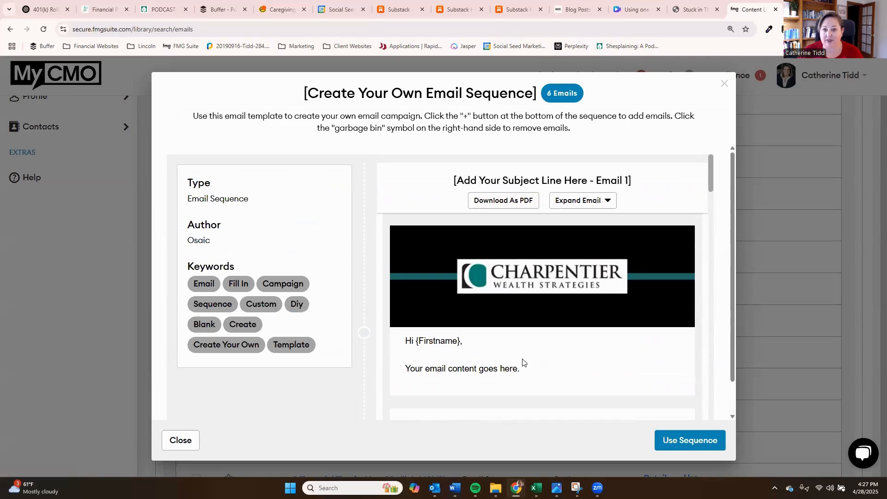
{"action": "left_click", "coordinate": [675, 446]}
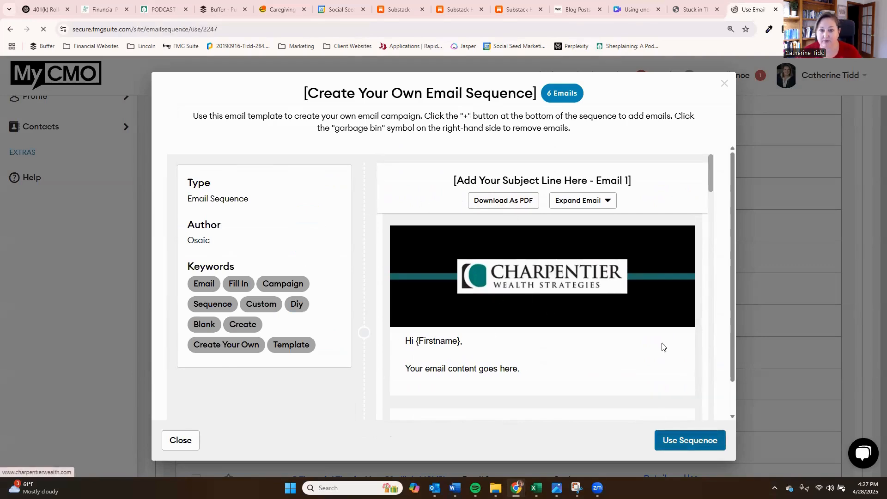
{"action": "scroll", "coordinate": [663, 312], "scroll_direction": "down", "scroll_amount": 2}
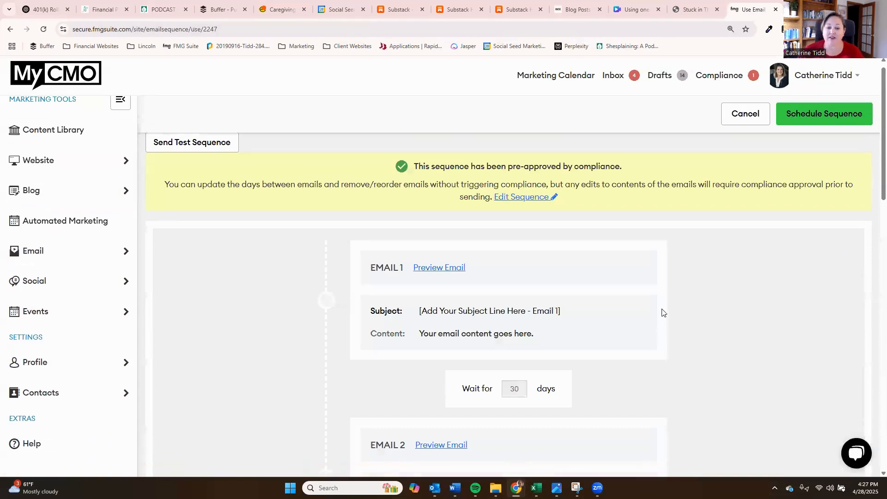
Look over the emails in the sequence and unlock it for editing, accepting that compliance must re-approve it
{"action": "scroll", "coordinate": [663, 312], "scroll_direction": "down", "scroll_amount": 1}
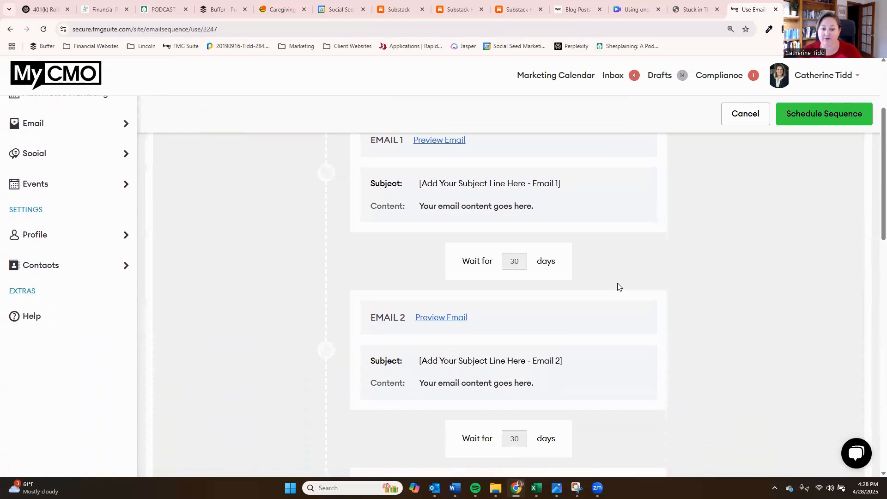
{"action": "scroll", "coordinate": [512, 194], "scroll_direction": "down", "scroll_amount": 5}
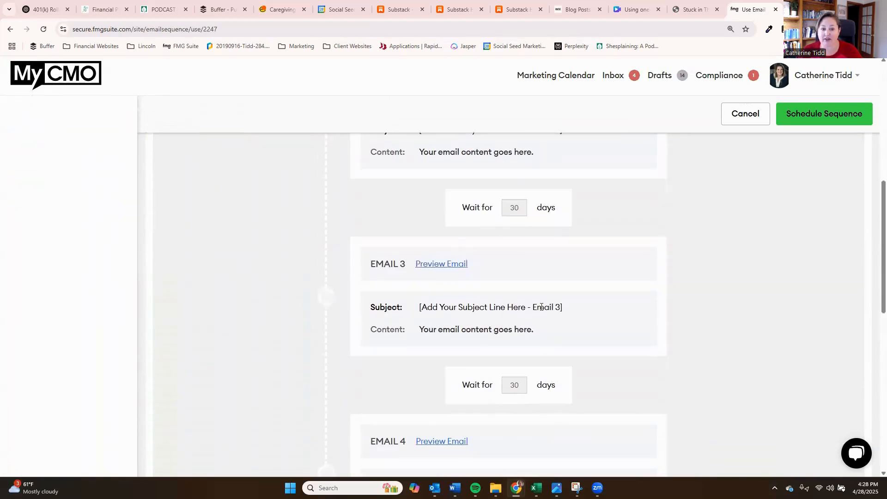
{"action": "scroll", "coordinate": [541, 307], "scroll_direction": "down", "scroll_amount": 7}
{"action": "scroll", "coordinate": [541, 309], "scroll_direction": "up", "scroll_amount": 14}
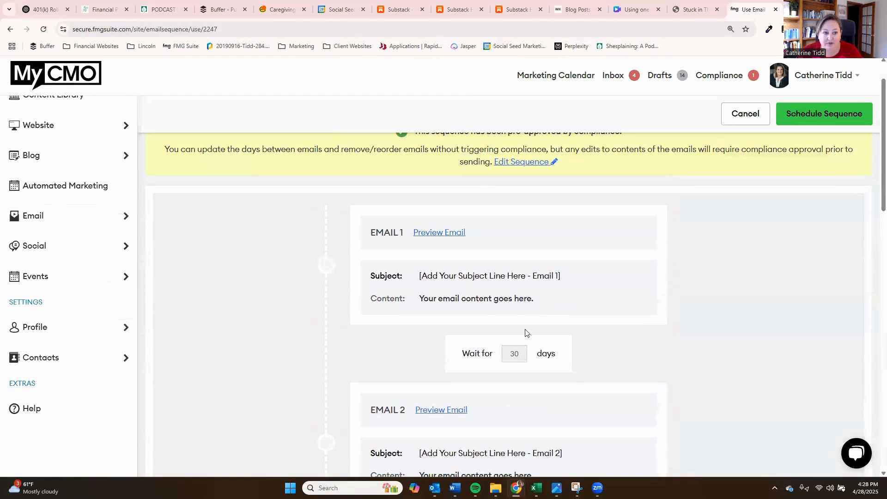
{"action": "scroll", "coordinate": [526, 332], "scroll_direction": "up", "scroll_amount": 1}
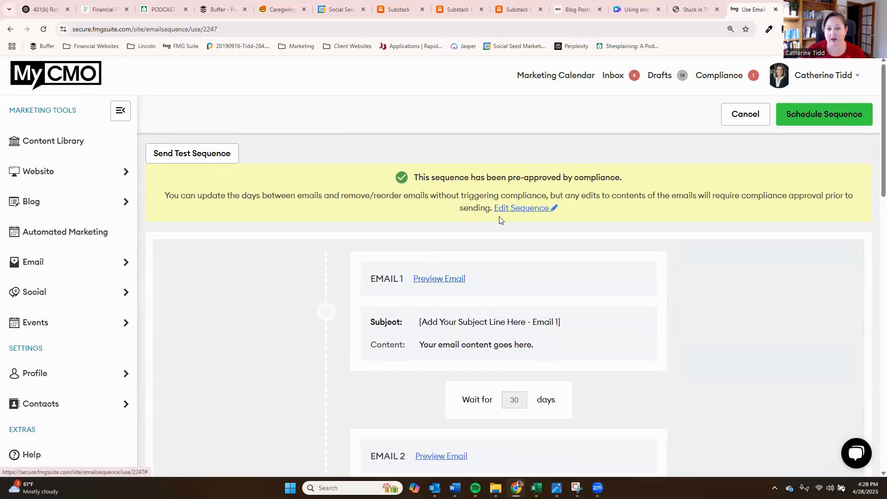
{"action": "left_click", "coordinate": [511, 208]}
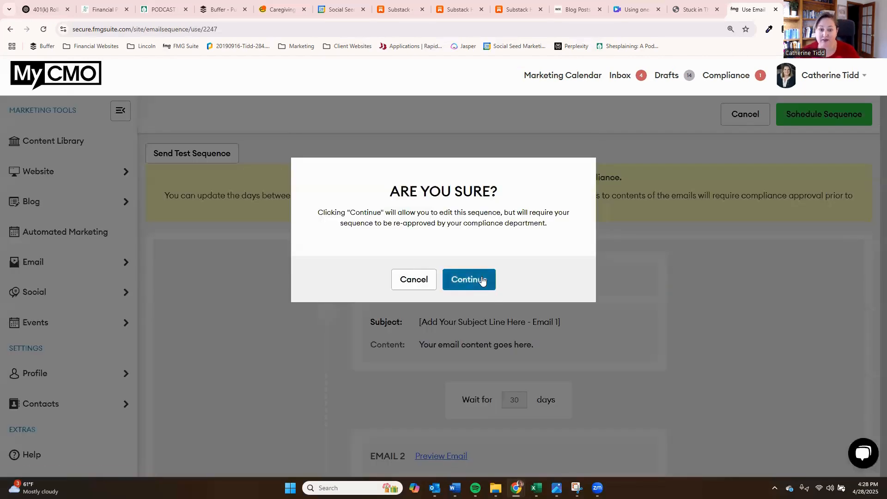
{"action": "left_click", "coordinate": [475, 264]}
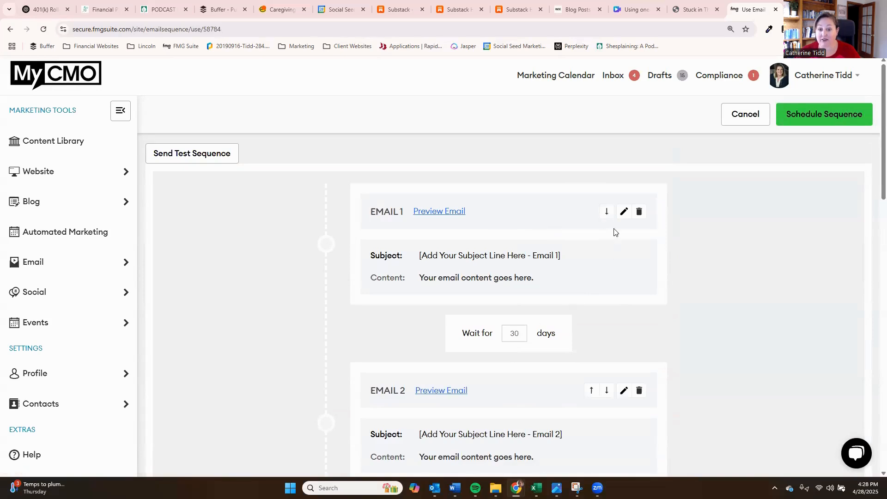
Open Email 1 of the sequence for editing and set its subject to "You're not alone in the middle"
{"action": "left_click", "coordinate": [624, 212]}
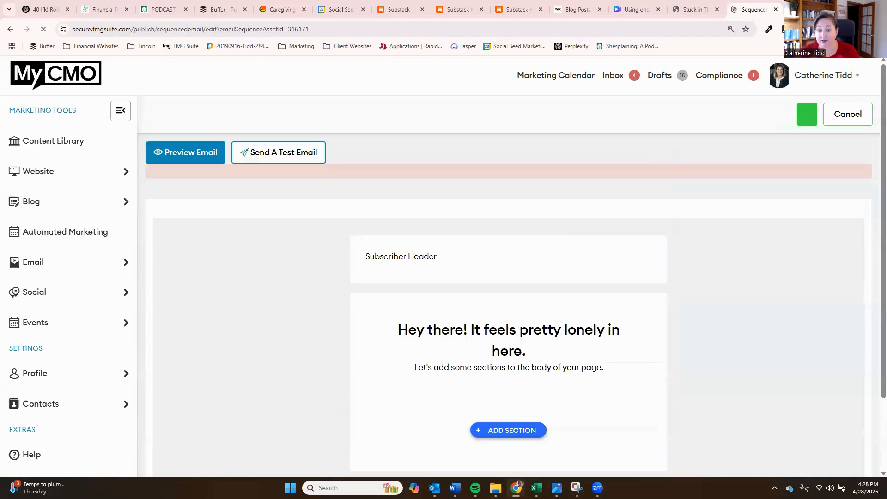
{"action": "scroll", "coordinate": [575, 330], "scroll_direction": "down", "scroll_amount": 1}
{"action": "scroll", "coordinate": [576, 330], "scroll_direction": "down", "scroll_amount": 2}
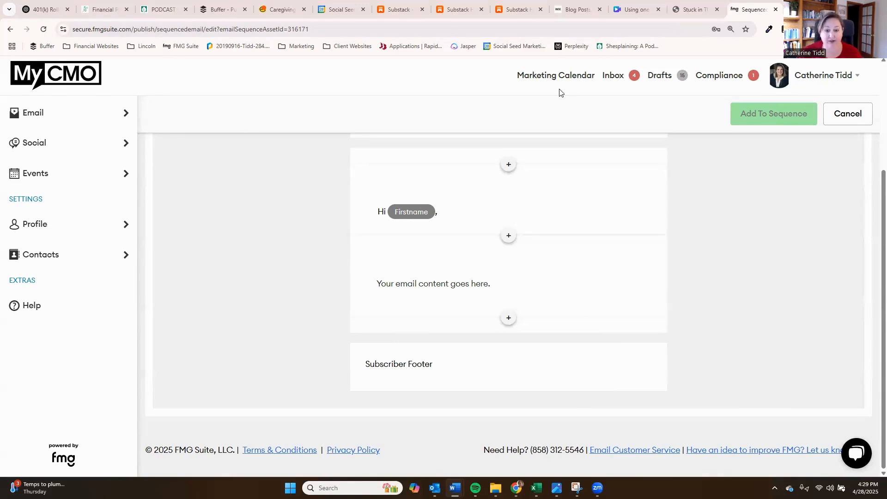
{"action": "scroll", "coordinate": [510, 249], "scroll_direction": "up", "scroll_amount": 3}
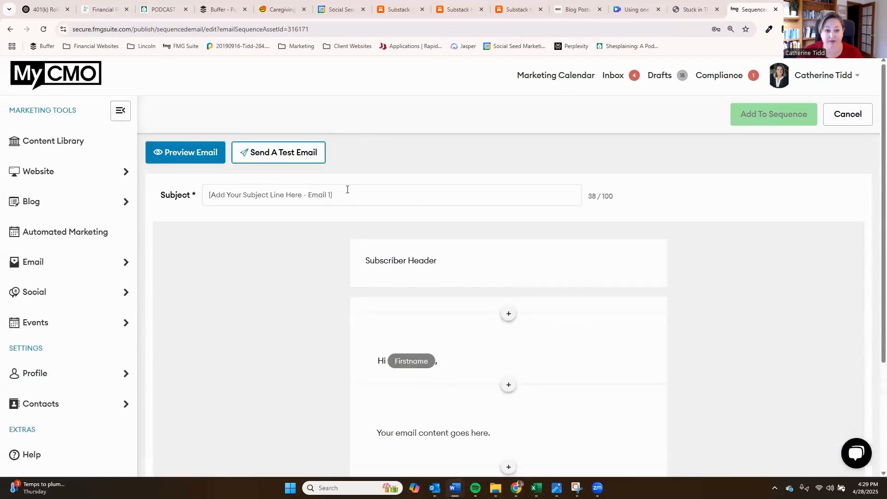
{"action": "left_click", "coordinate": [348, 189]}
{"action": "key", "text": "ctrl+a"}
{"action": "type", "text": "You're not alone in the middle"}
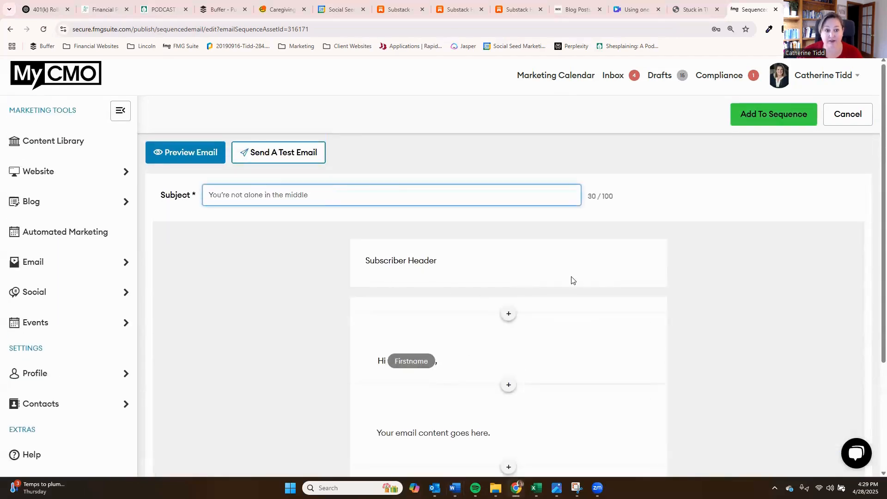
Replace Email 1's placeholder body with the copy starting "Being part of the Sandwich Generation isn't easy" and add a blank line after "To start:"
{"action": "key", "text": "alt+Tab"}
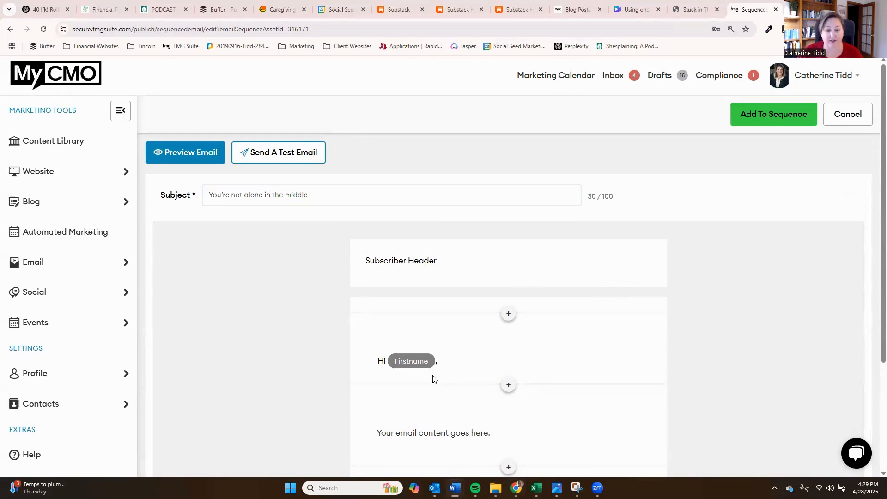
{"action": "scroll", "coordinate": [436, 344], "scroll_direction": "down", "scroll_amount": 2}
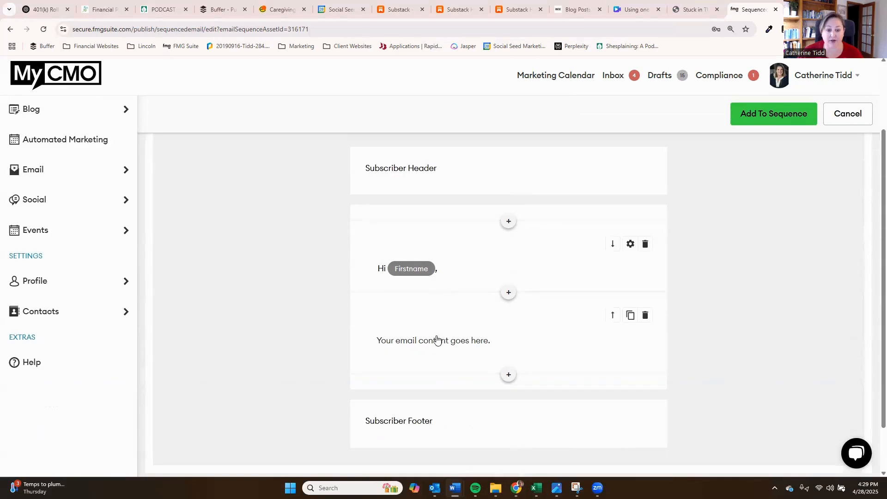
{"action": "left_click", "coordinate": [473, 345]}
{"action": "key", "text": "ctrl+a"}
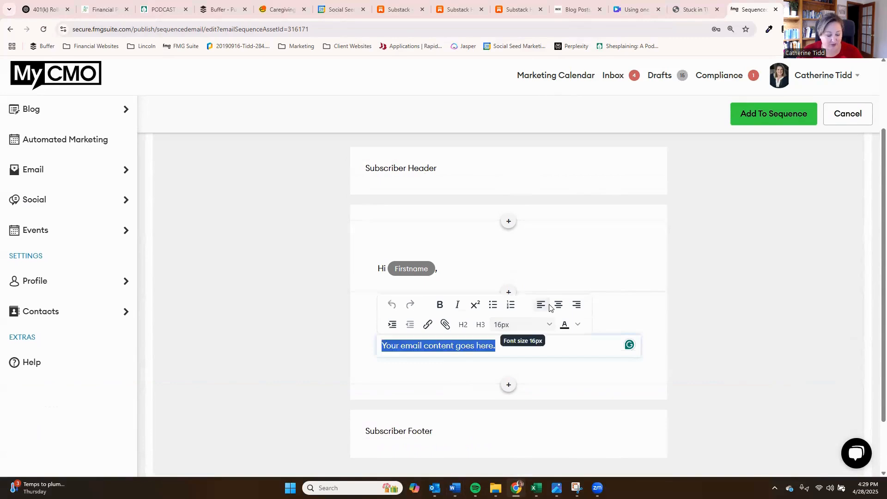
{"action": "type", "text": "Being part of the Sandwich Generation isn’t easy, but it helps to know you’re not alone—and you don’t have to figure it out all by yourself. We’ll be sending a few tips and resources your way to help with caregiving, planning, and keeping your own goals on track. You deserve support, too. To start: 👉 Explore local caregiving resources from BenefitsCheckUp.org and Benefits.gov. 👉 Need a conversation starter? Here’s how to talk to parents about finances. Have questions about balancing your own well-being with that of your family? CLICK HERE to make an appointment."}
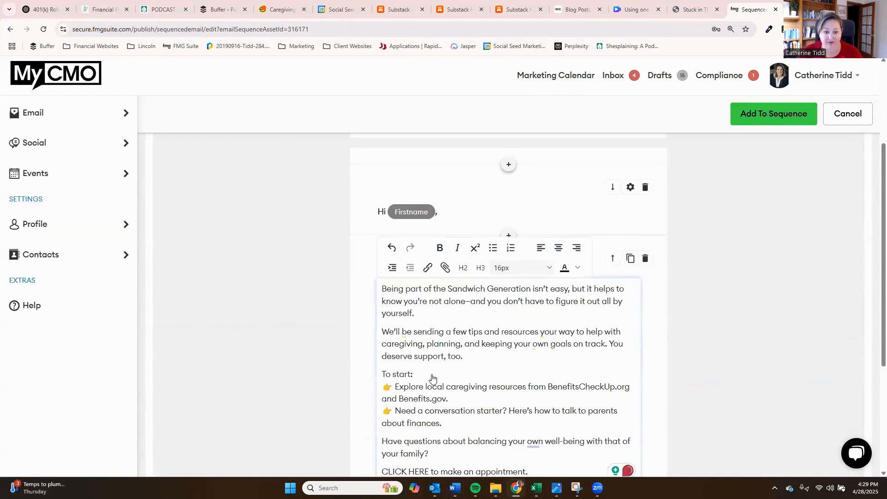
{"action": "left_click", "coordinate": [433, 379]}
{"action": "key", "text": "Return"}
{"action": "scroll", "coordinate": [464, 347], "scroll_direction": "down", "scroll_amount": 3}
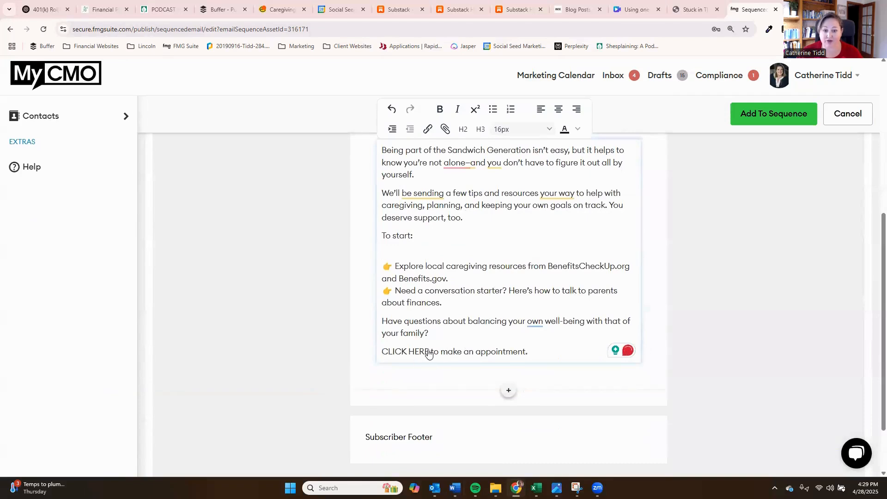
Sign Email 1 with the sender's first name below the appointment line, leaving a blank line between, and add the email to the sequence
{"action": "left_click_drag", "start_coordinate": [430, 353], "coordinate": [382, 353]}
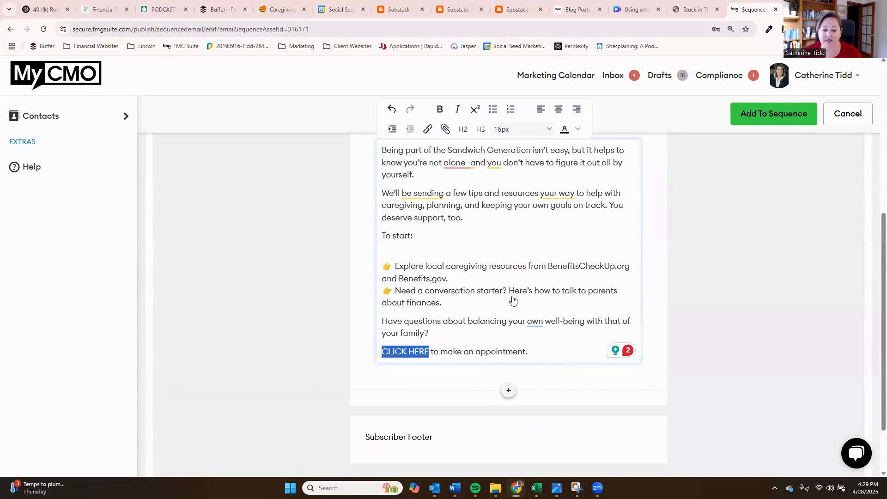
{"action": "scroll", "coordinate": [513, 300], "scroll_direction": "down", "scroll_amount": 2}
{"action": "left_click", "coordinate": [550, 284]}
{"action": "key", "text": "Return"}
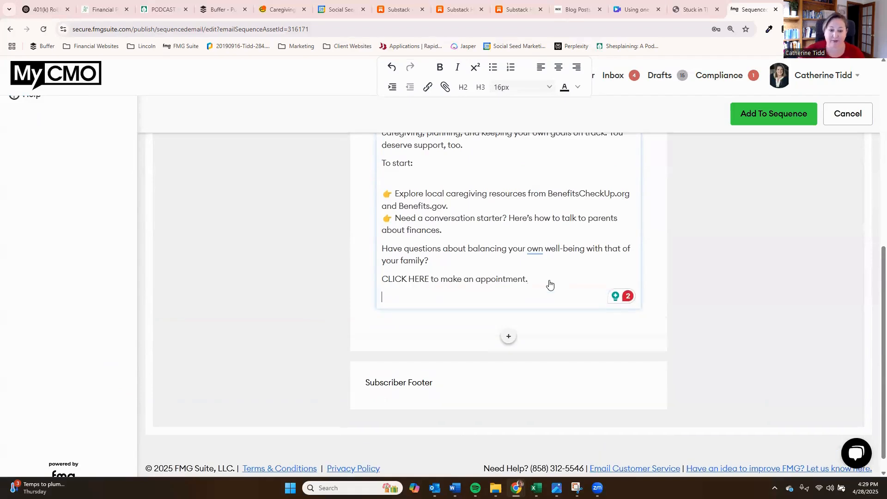
{"action": "key", "text": "Return"}
{"action": "type", "text": "Debbie"}
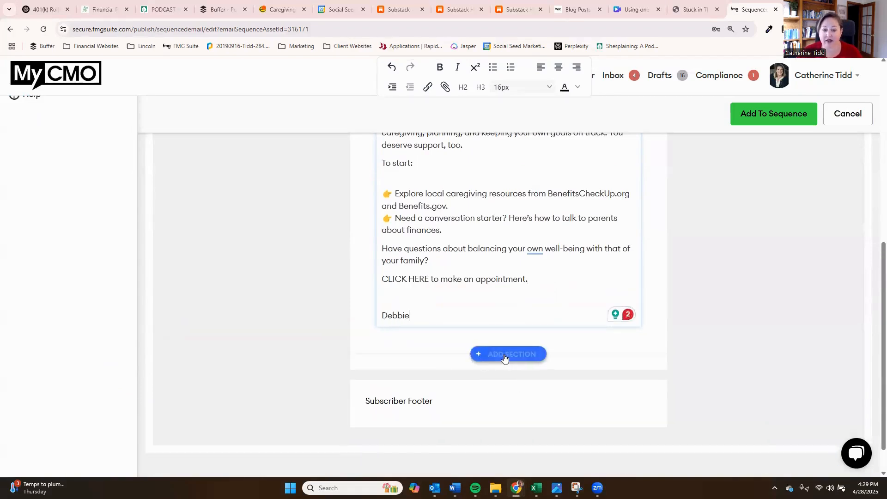
{"action": "scroll", "coordinate": [486, 366], "scroll_direction": "down", "scroll_amount": 1}
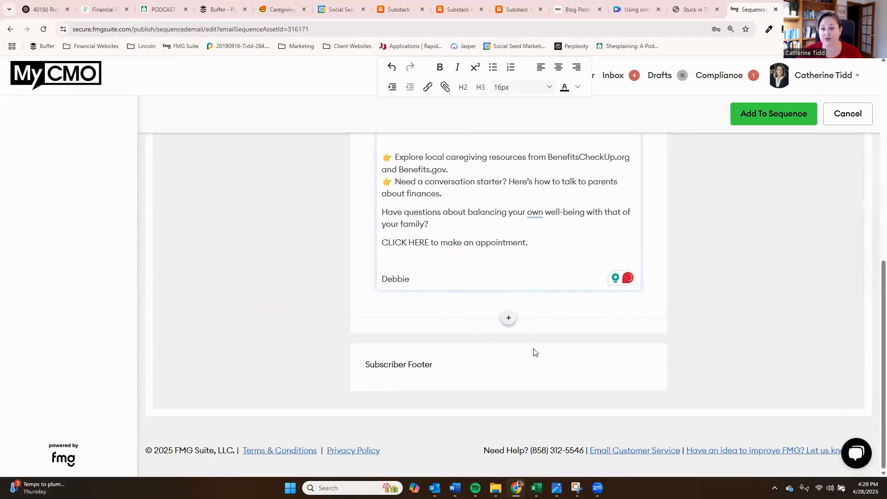
{"action": "scroll", "coordinate": [534, 352], "scroll_direction": "up", "scroll_amount": 6}
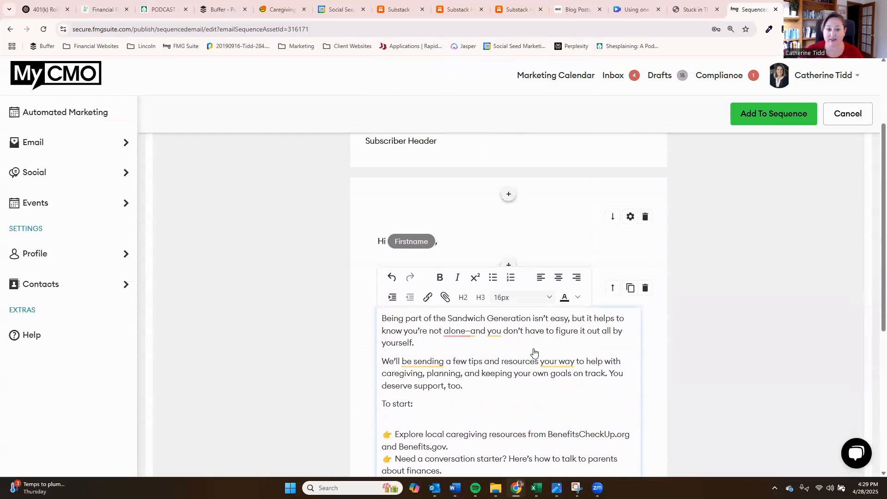
{"action": "scroll", "coordinate": [533, 324], "scroll_direction": "up", "scroll_amount": 3}
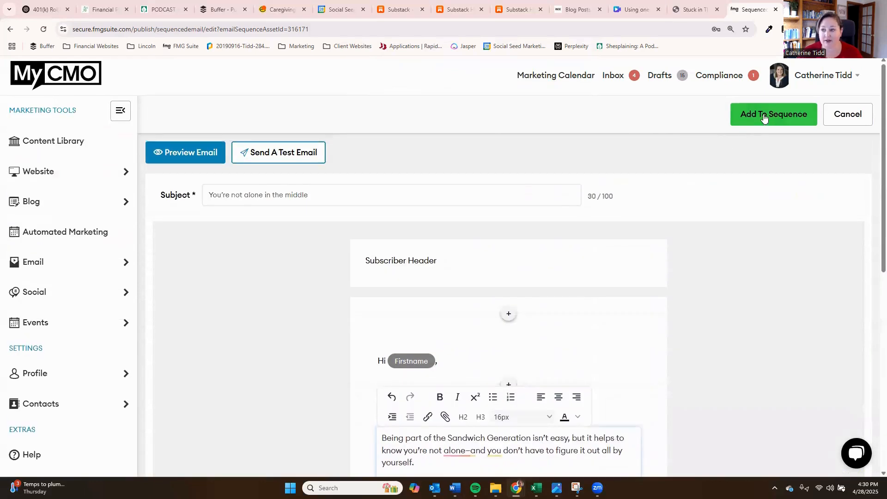
{"action": "left_click", "coordinate": [740, 117]}
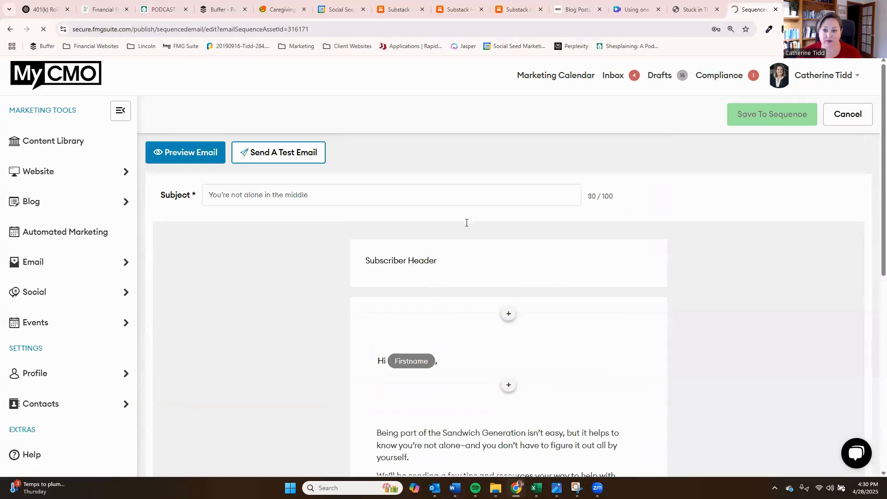
Set the wait between Email 1 and Email 2 to 3 days
{"action": "scroll", "coordinate": [569, 248], "scroll_direction": "down", "scroll_amount": 3}
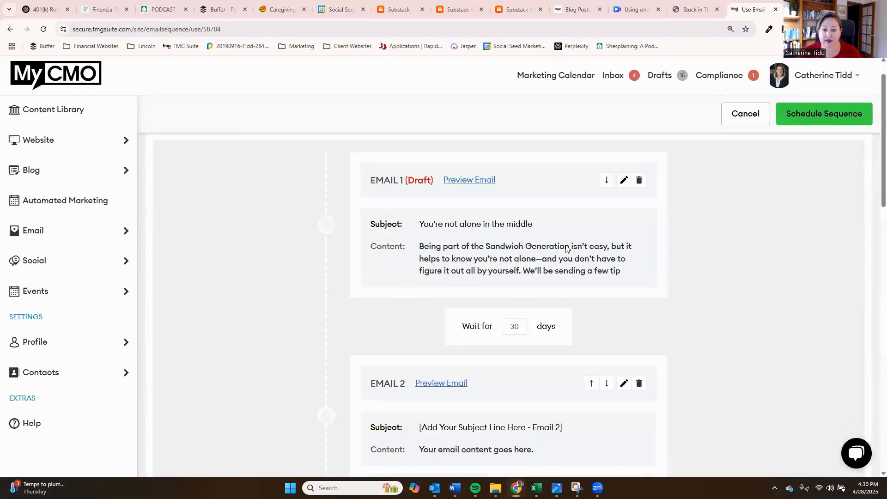
{"action": "left_click_drag", "start_coordinate": [522, 219], "coordinate": [508, 219]}
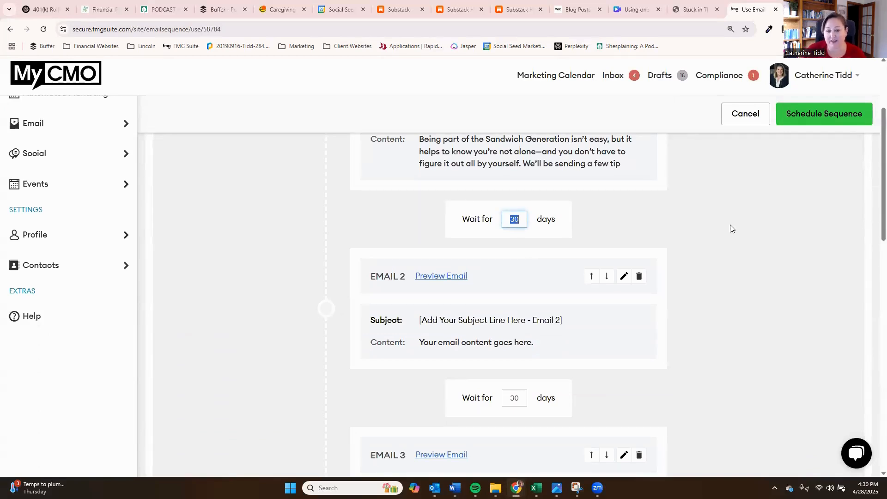
{"action": "type", "text": "3"}
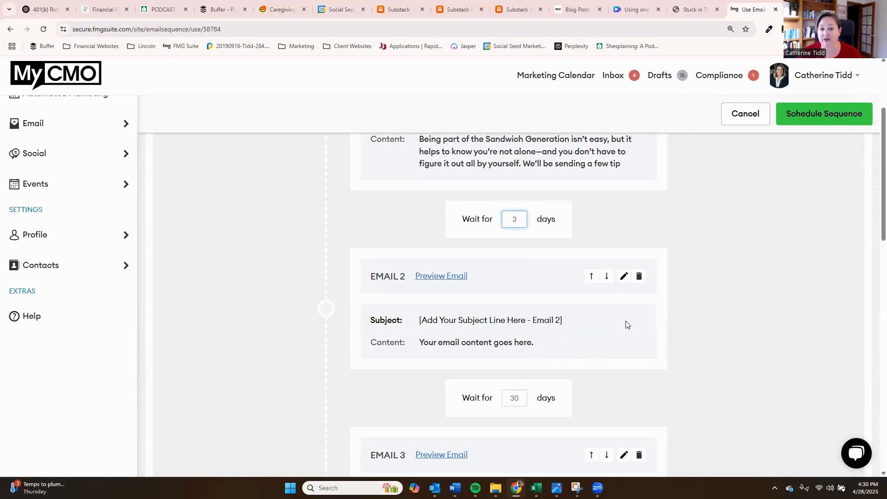
Open Email 2 of the sequence for editing and set its subject to "Why caregiving shouldn't cost you your future"
{"action": "scroll", "coordinate": [624, 329], "scroll_direction": "up", "scroll_amount": 1}
{"action": "scroll", "coordinate": [610, 361], "scroll_direction": "down", "scroll_amount": 1}
{"action": "left_click", "coordinate": [624, 276]}
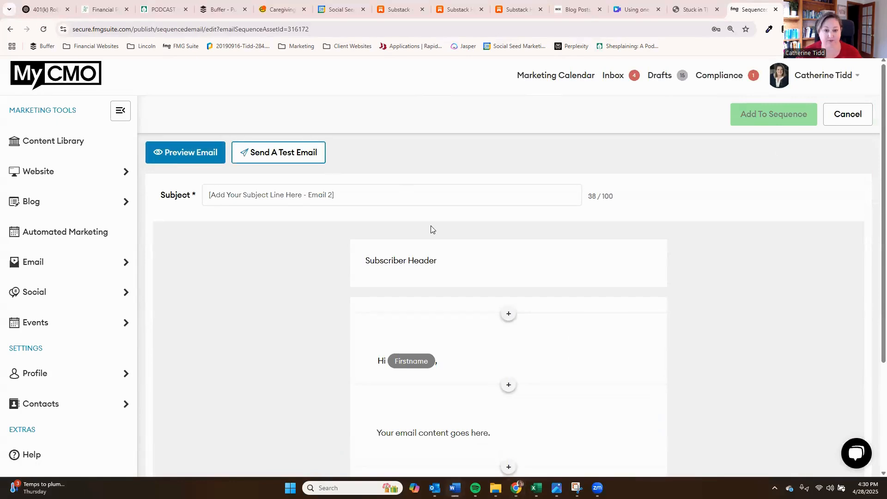
{"action": "triple_click", "coordinate": [339, 197]}
{"action": "type", "text": "Why caregiving shouldn’t cost you your future"}
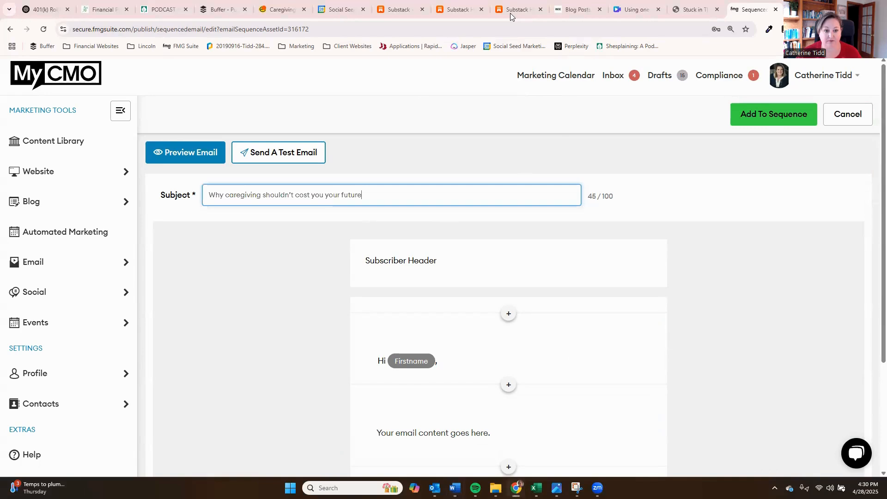
Replace Email 2's placeholder body with the copy starting "It might feel like the right thing to do" and add the email to the sequence
{"action": "scroll", "coordinate": [599, 254], "scroll_direction": "down", "scroll_amount": 3}
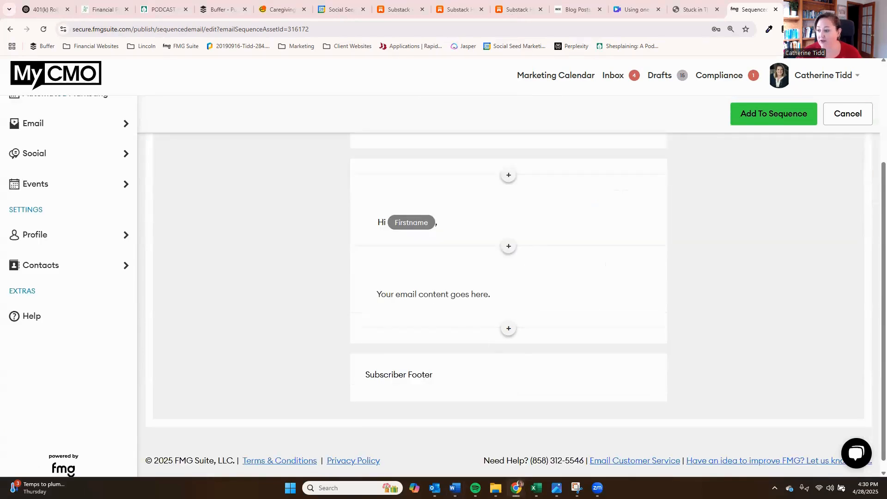
{"action": "key", "text": "alt+Tab"}
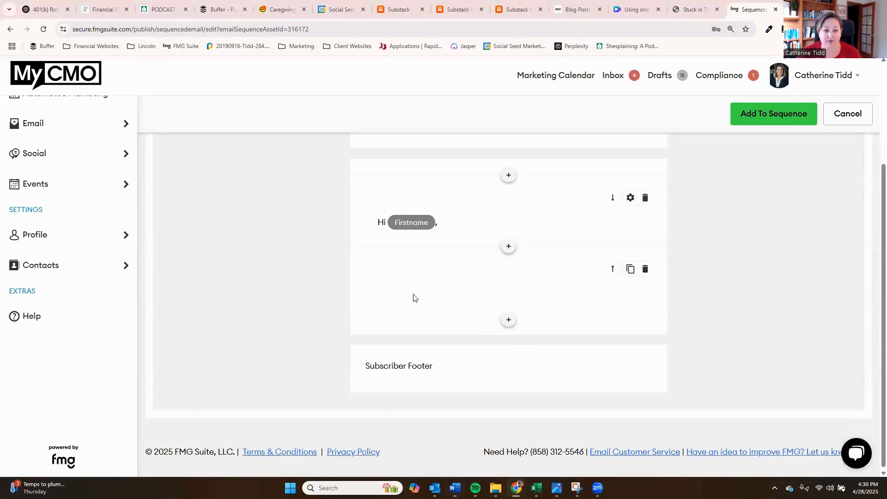
{"action": "left_click", "coordinate": [442, 305]}
{"action": "key", "text": "ctrl+a"}
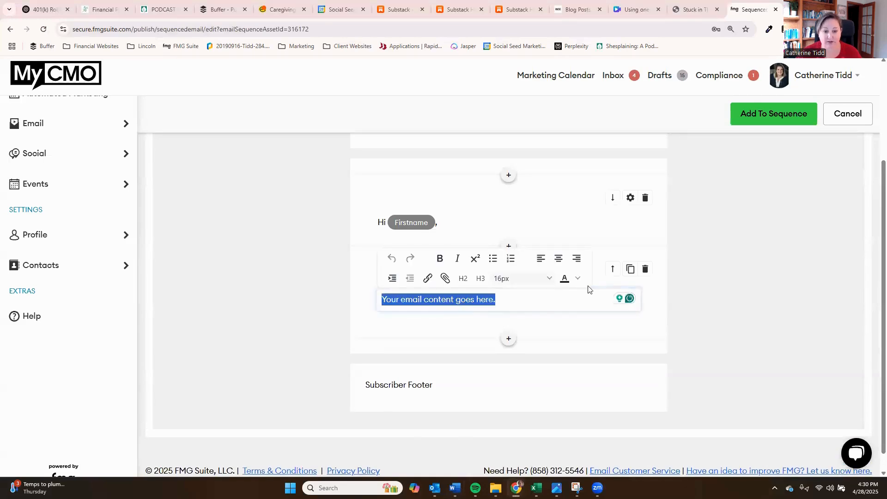
{"action": "type", "text": "It might feel like the right thing to do—stepping back from work to care for a parent or child—but that move could hurt your long-term financial security. Before you make any changes, let’s get strategic: 📌 Understand the real cost of leaving the workforce: Here’s a quick calculator 📌 Explore employer benefits you may be missing: Your Employee Assistance Program (EAP) may offer caregiver support, backup childcare, or financial planning tools. Want to chat through your options? We’re here to help. CLICK HERE to make an appointment."}
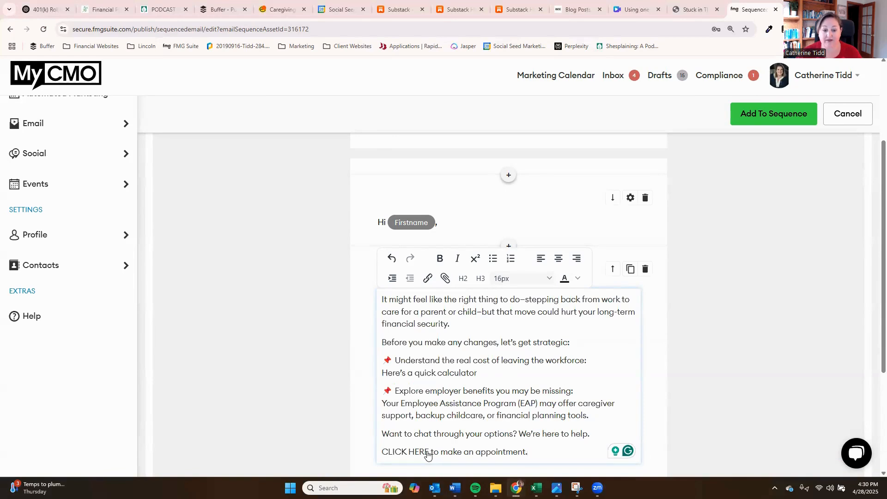
{"action": "left_click_drag", "start_coordinate": [430, 453], "coordinate": [381, 453]}
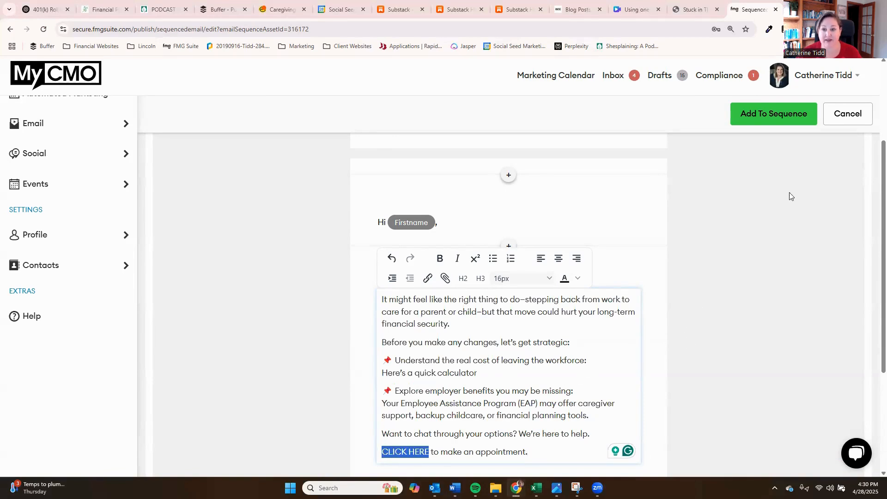
{"action": "left_click", "coordinate": [770, 114]}
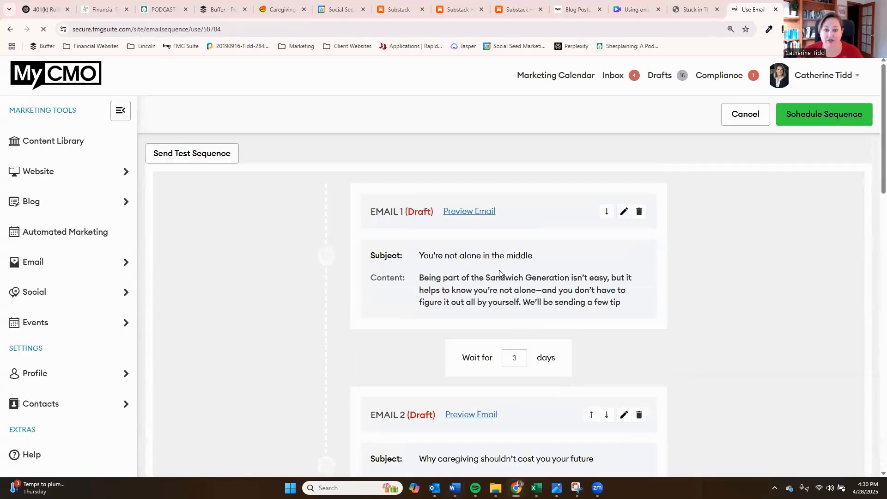
Look through the remaining emails and the sequence's scheduling options for audience and send date, leaving without scheduling anything
{"action": "scroll", "coordinate": [499, 273], "scroll_direction": "down", "scroll_amount": 5}
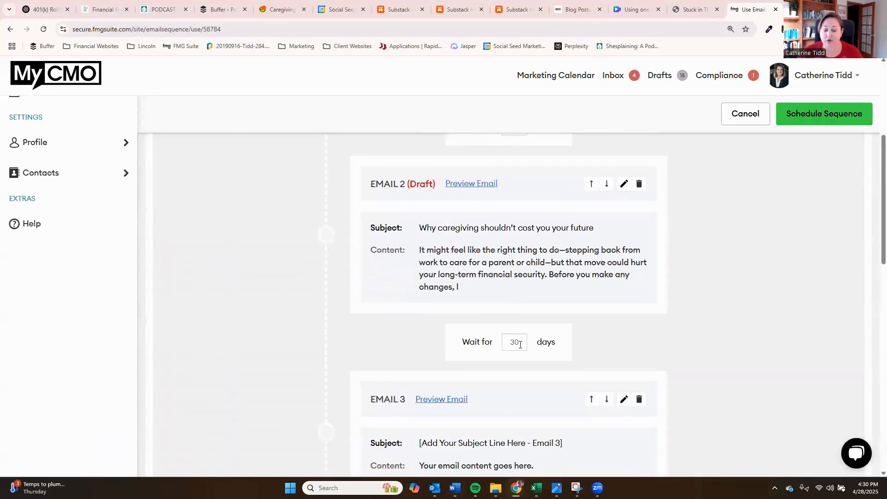
{"action": "scroll", "coordinate": [520, 344], "scroll_direction": "down", "scroll_amount": 15}
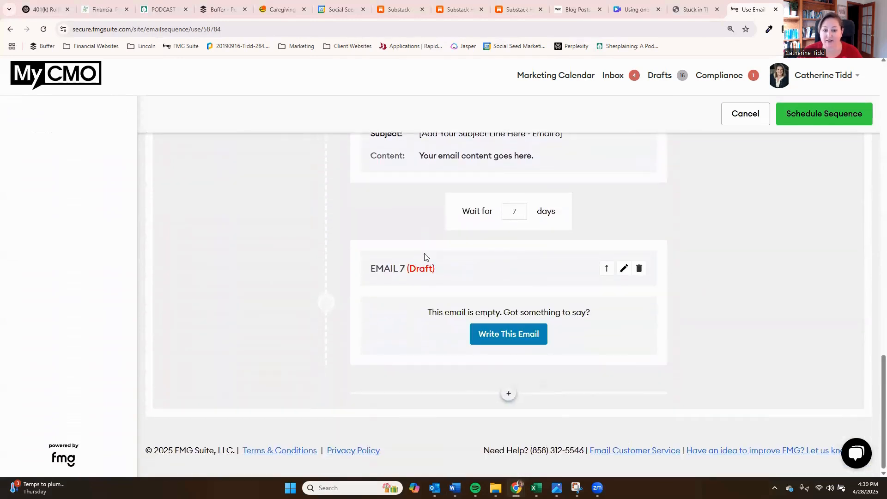
{"action": "scroll", "coordinate": [723, 328], "scroll_direction": "up", "scroll_amount": 20}
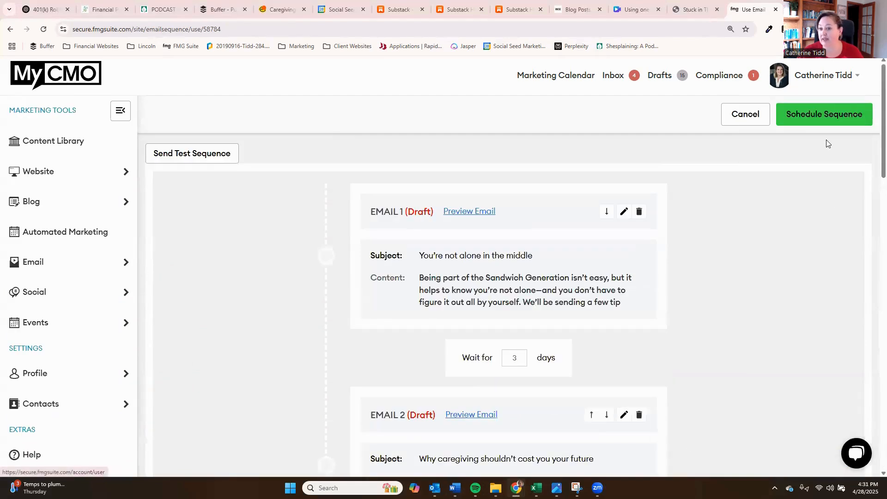
{"action": "left_click", "coordinate": [814, 117]}
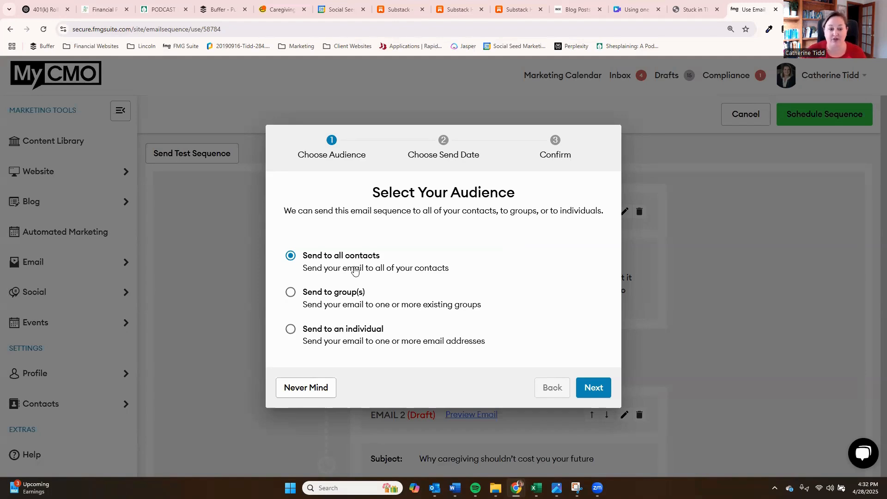
{"action": "left_click", "coordinate": [585, 390]}
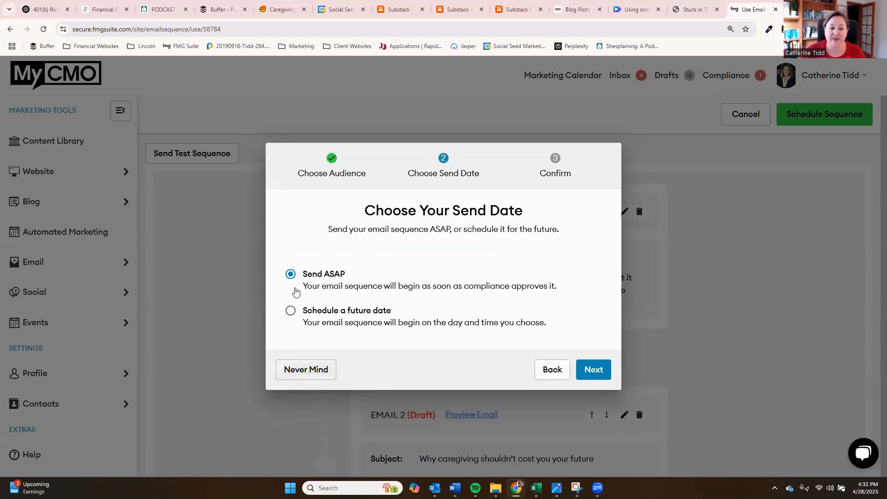
{"action": "left_click", "coordinate": [303, 375]}
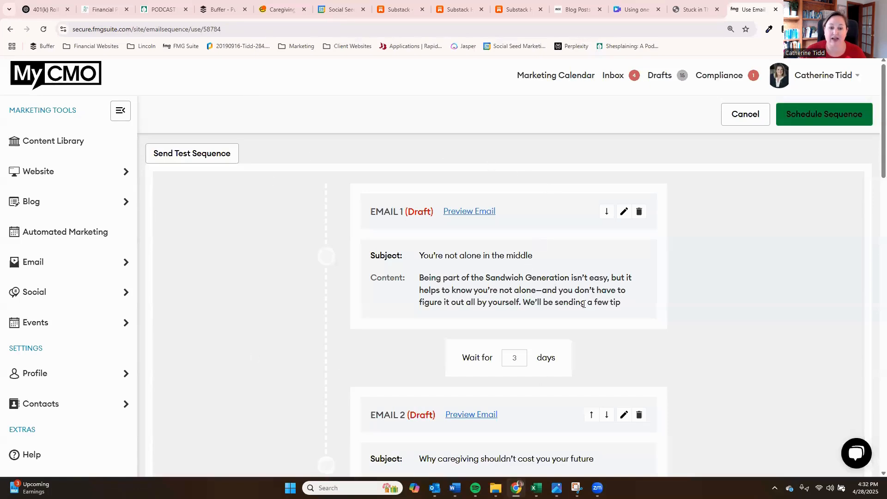